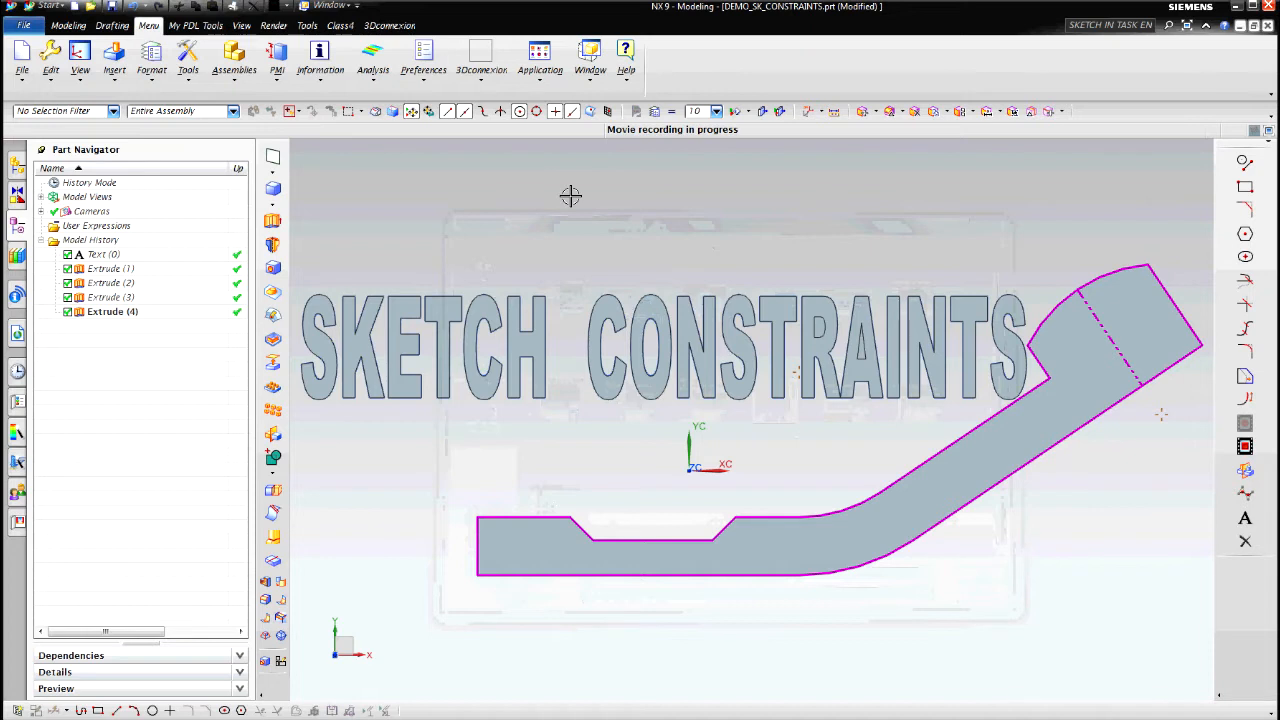
- Examine the general sketch style settings in the Customer Defaults, including Create Inferred Constraints, and close them without changes
click(22, 78)
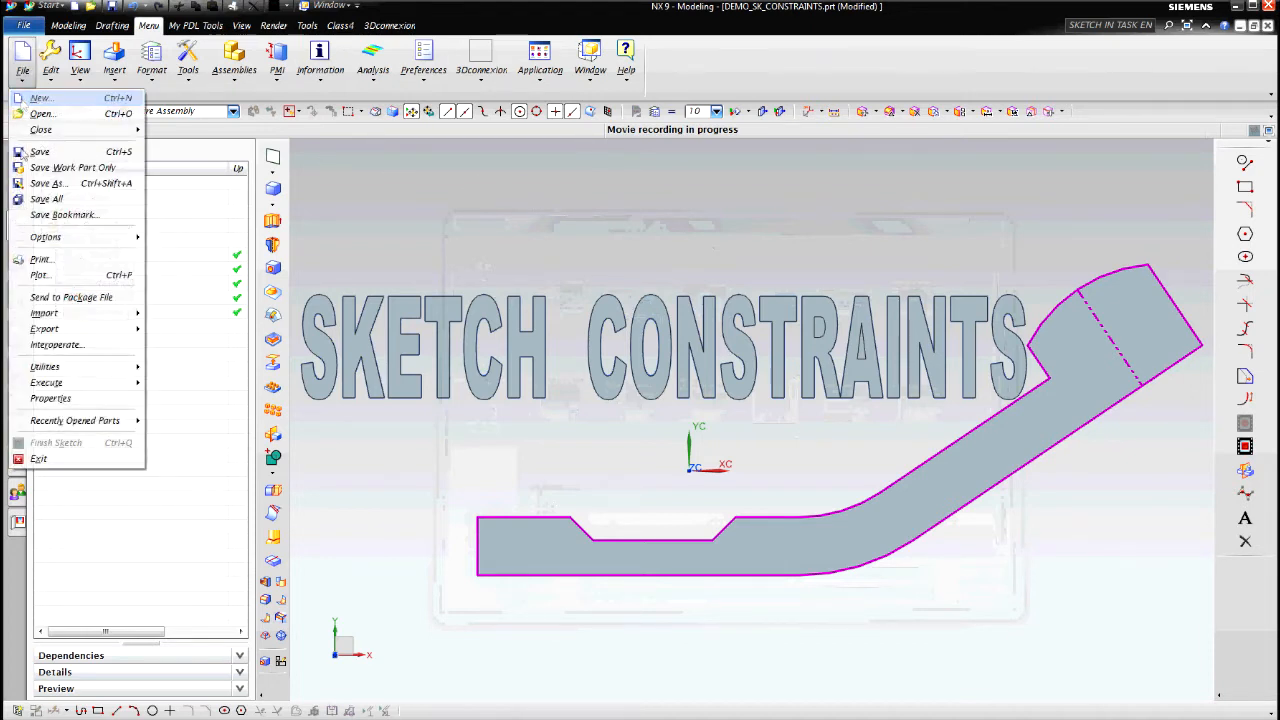
mouse_move(60, 368)
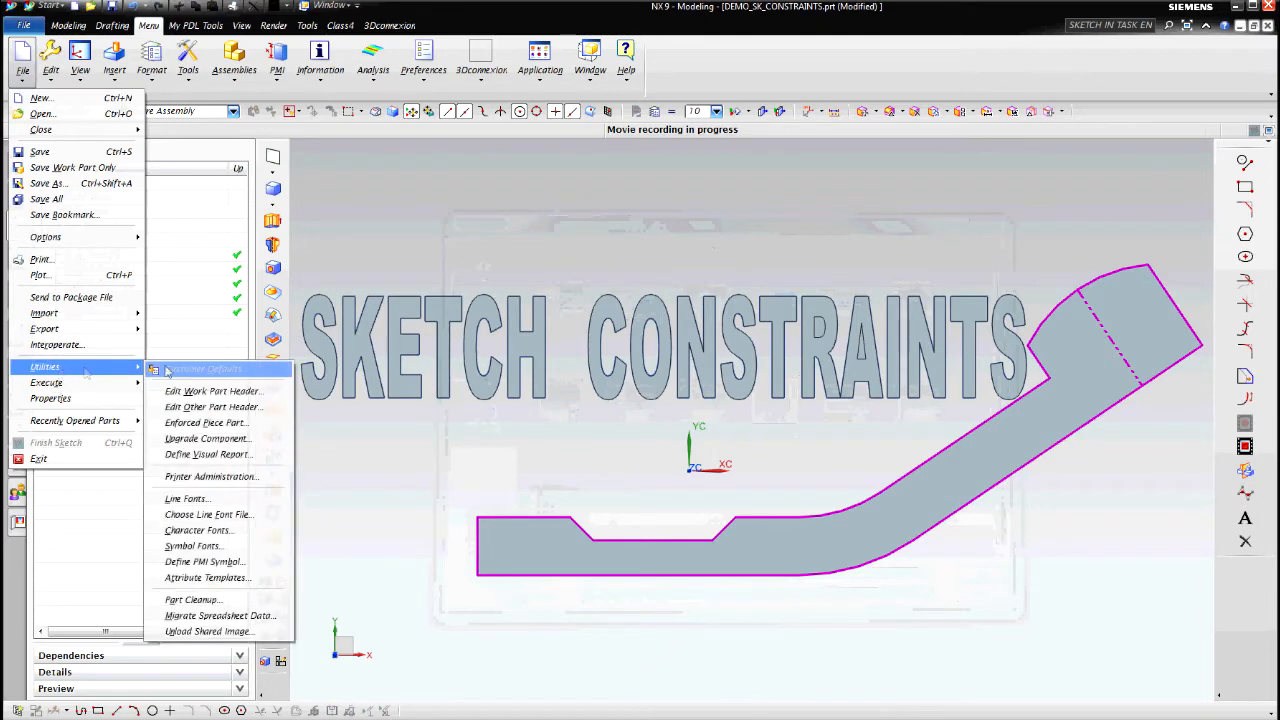
click(195, 372)
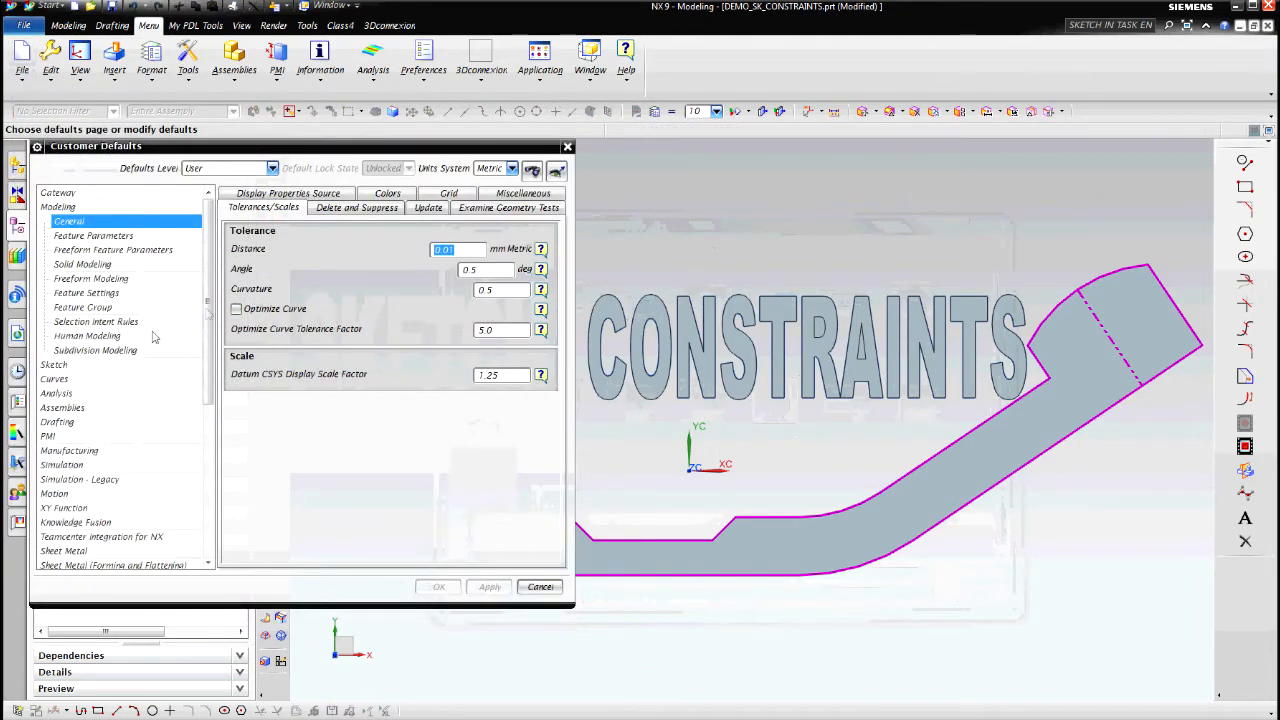
click(82, 365)
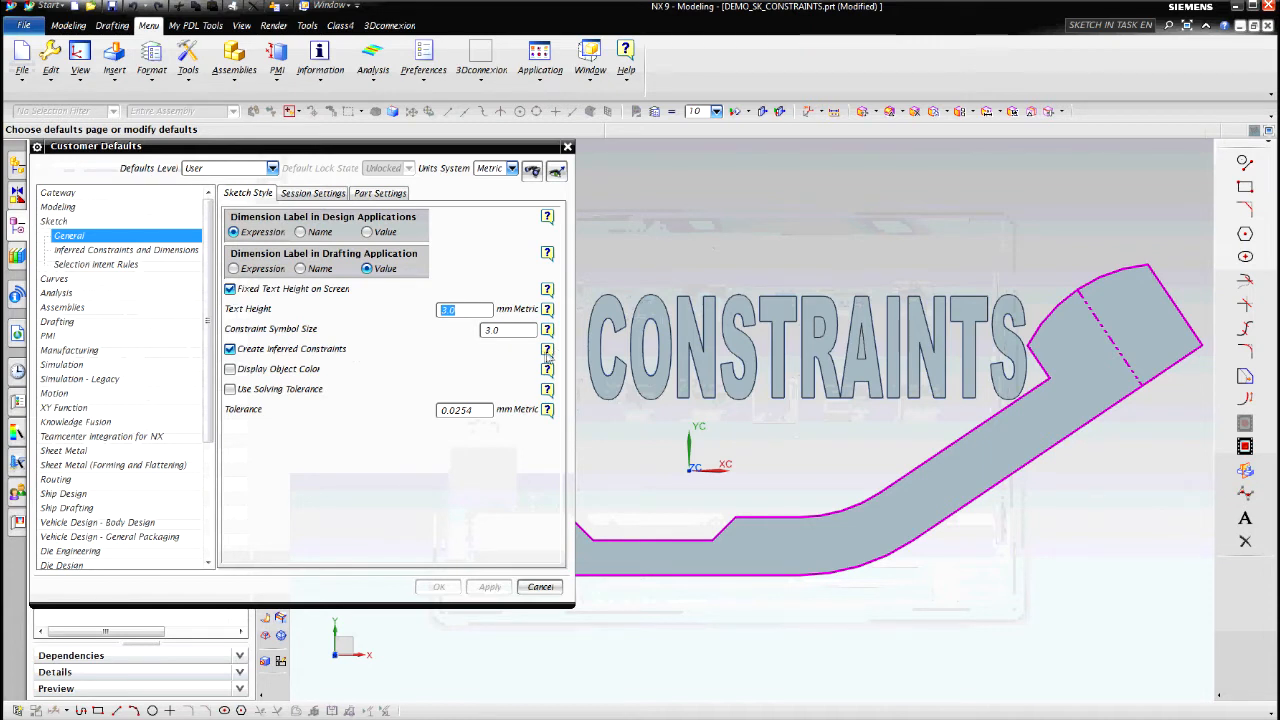
mouse_move(548, 356)
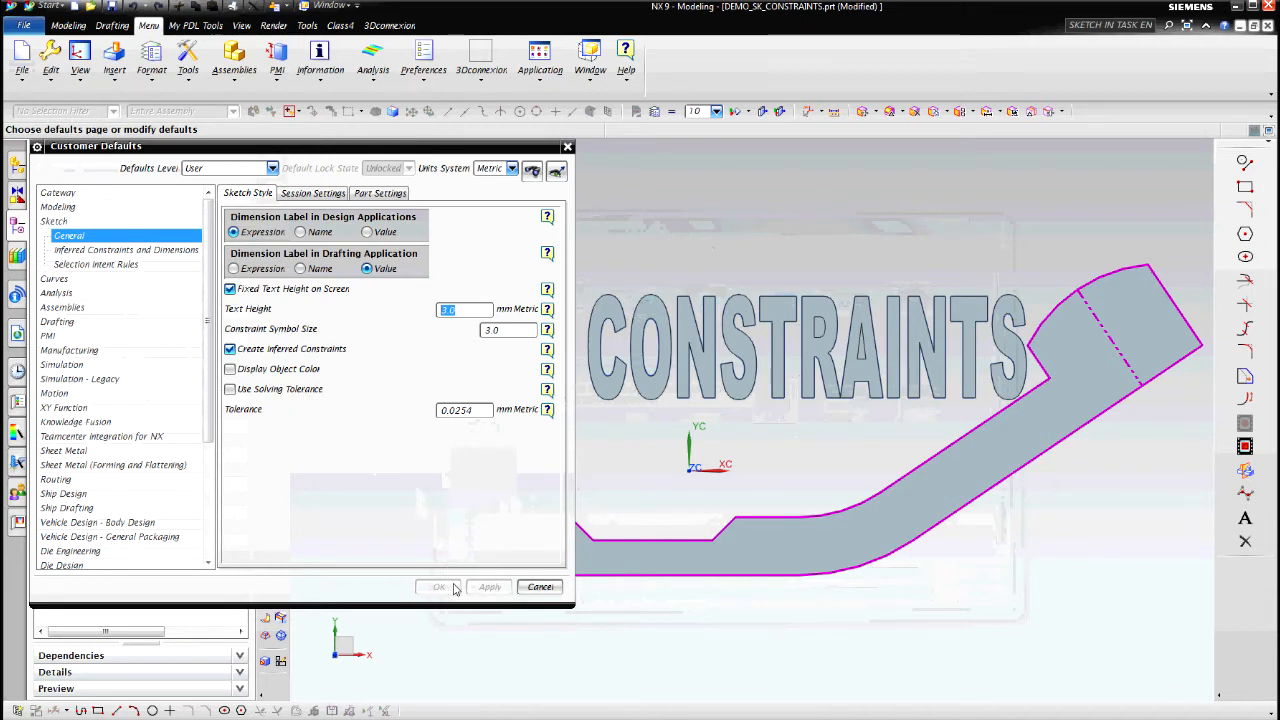
click(541, 588)
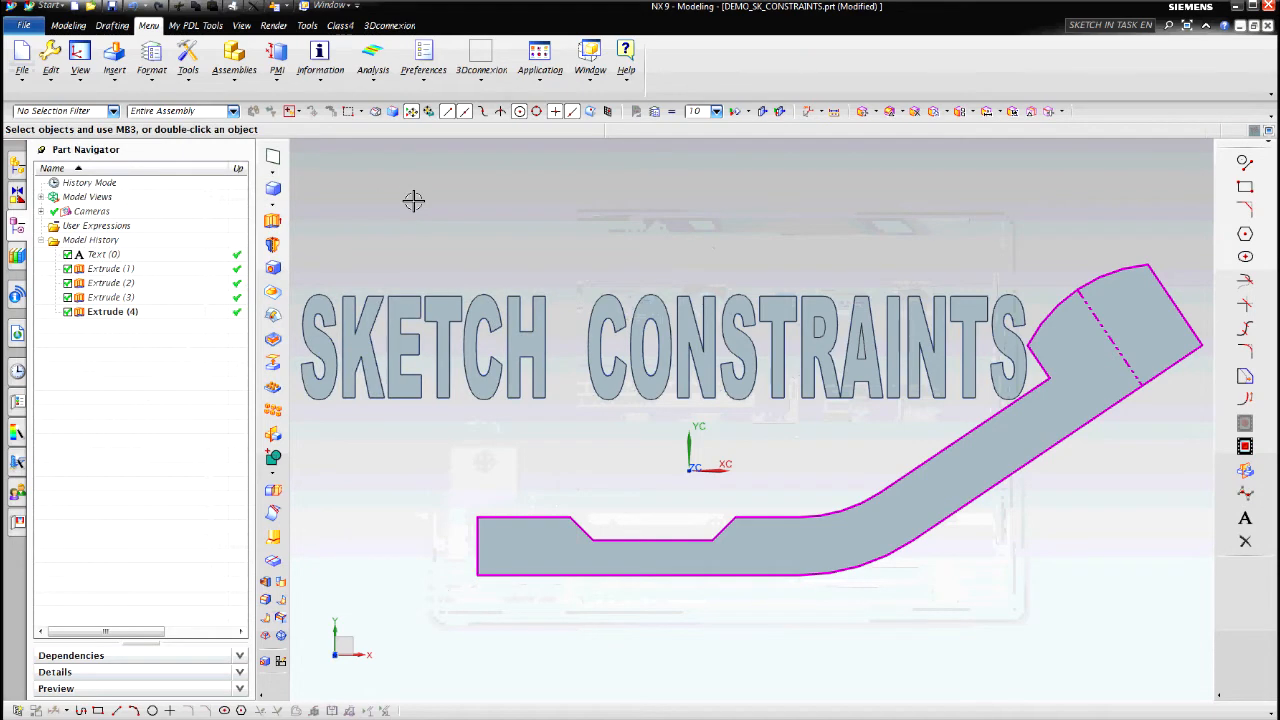
- Turn off layer 1 in the Layer Settings to hide the existing text and extruded bodies, keeping layer 10 as work layer
click(153, 70)
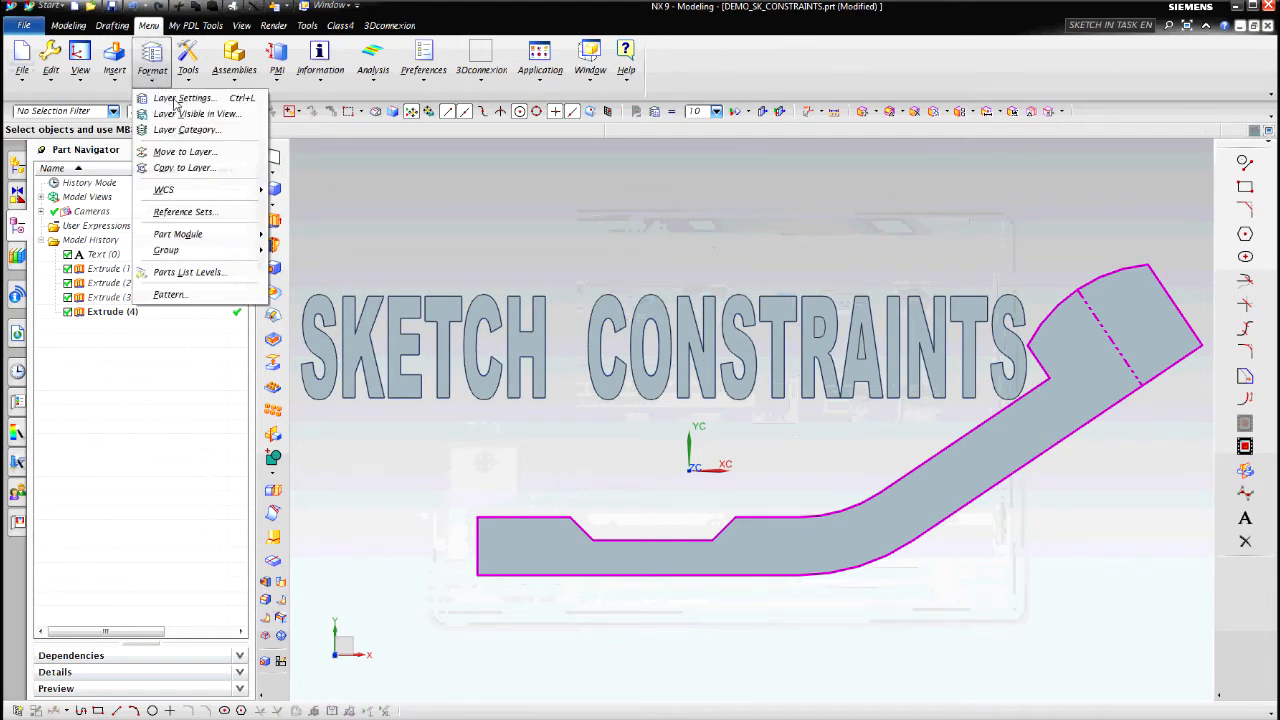
click(178, 99)
click(74, 360)
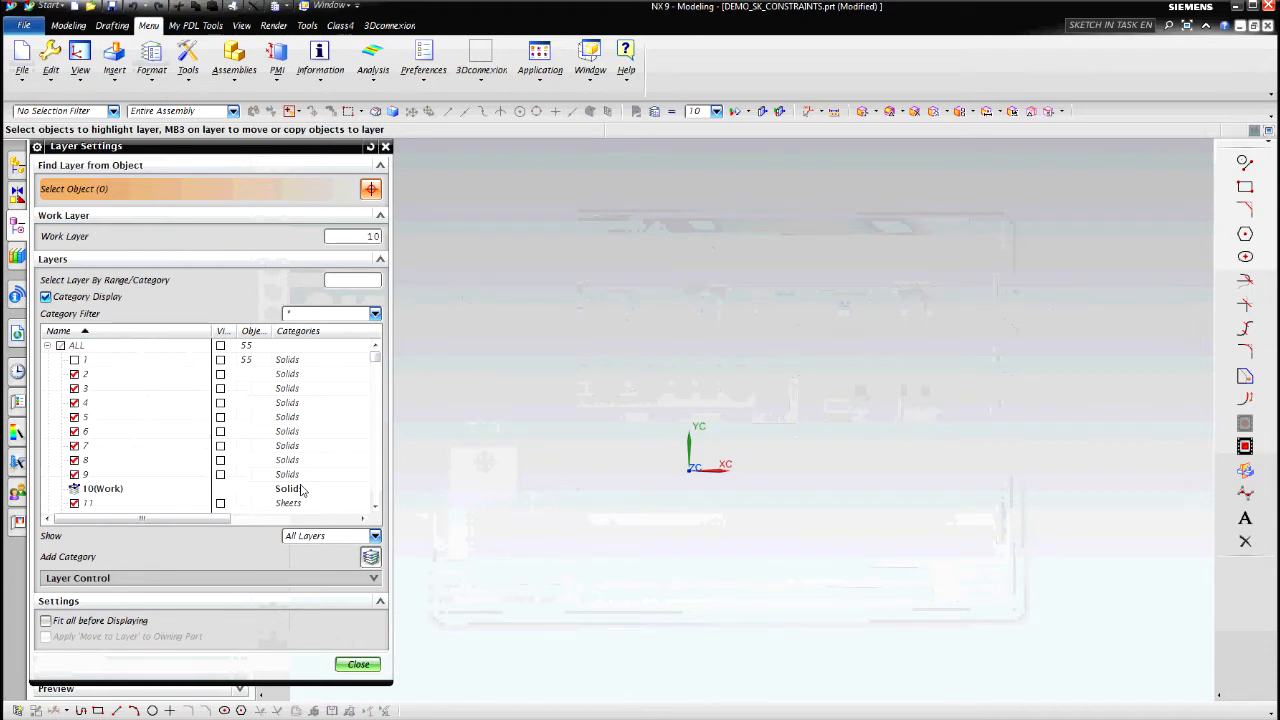
click(360, 665)
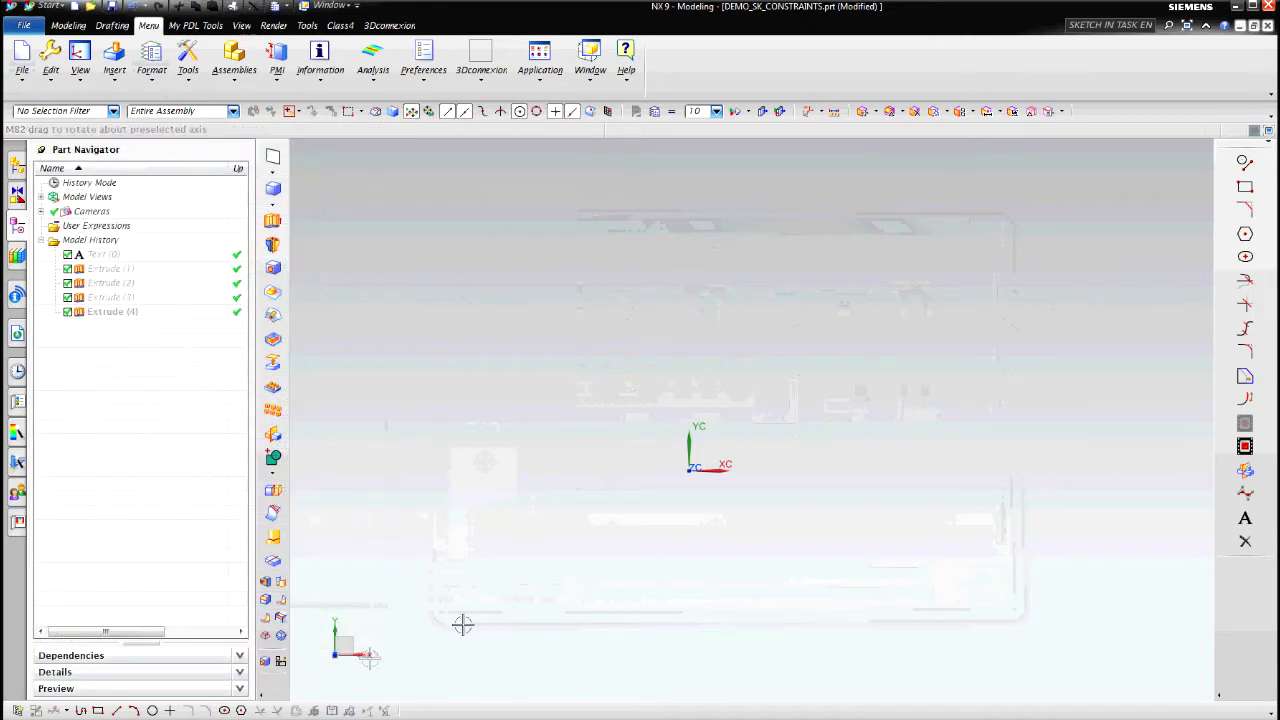
- Orient the view to isometric and rotate the WCS 90 degrees about the XC axis so that YC points up
right_click(923, 360)
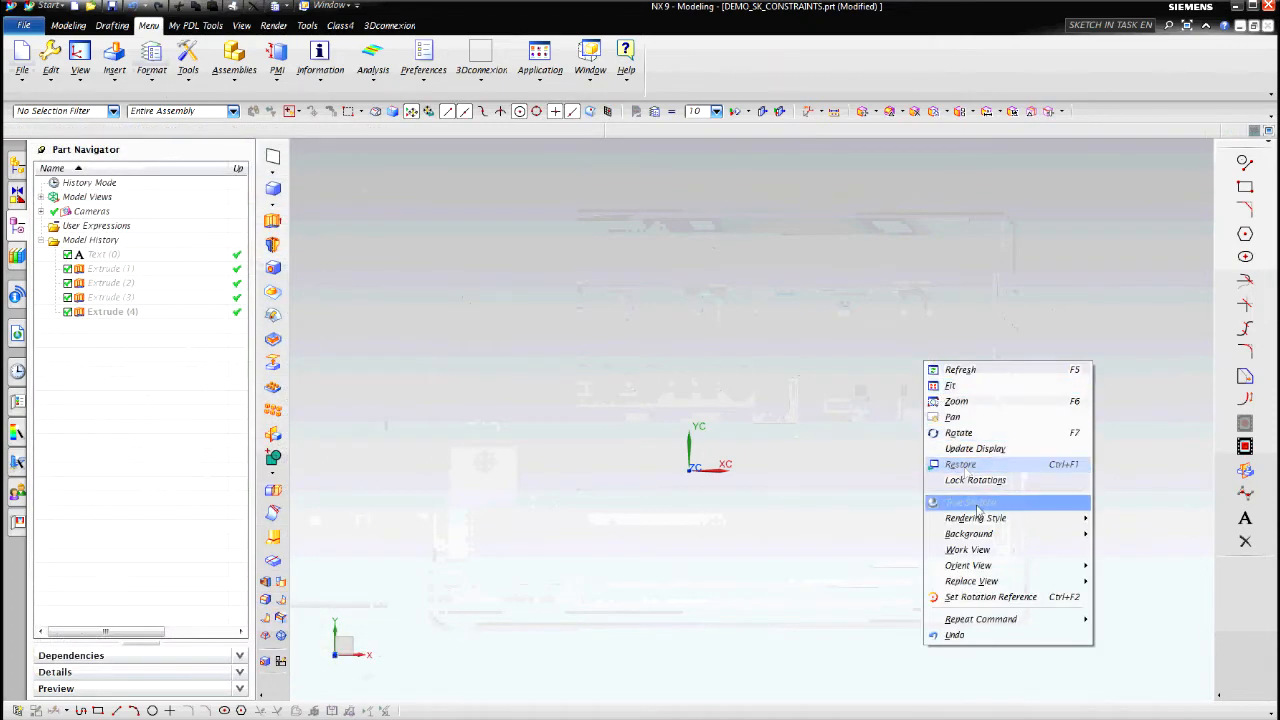
mouse_move(984, 573)
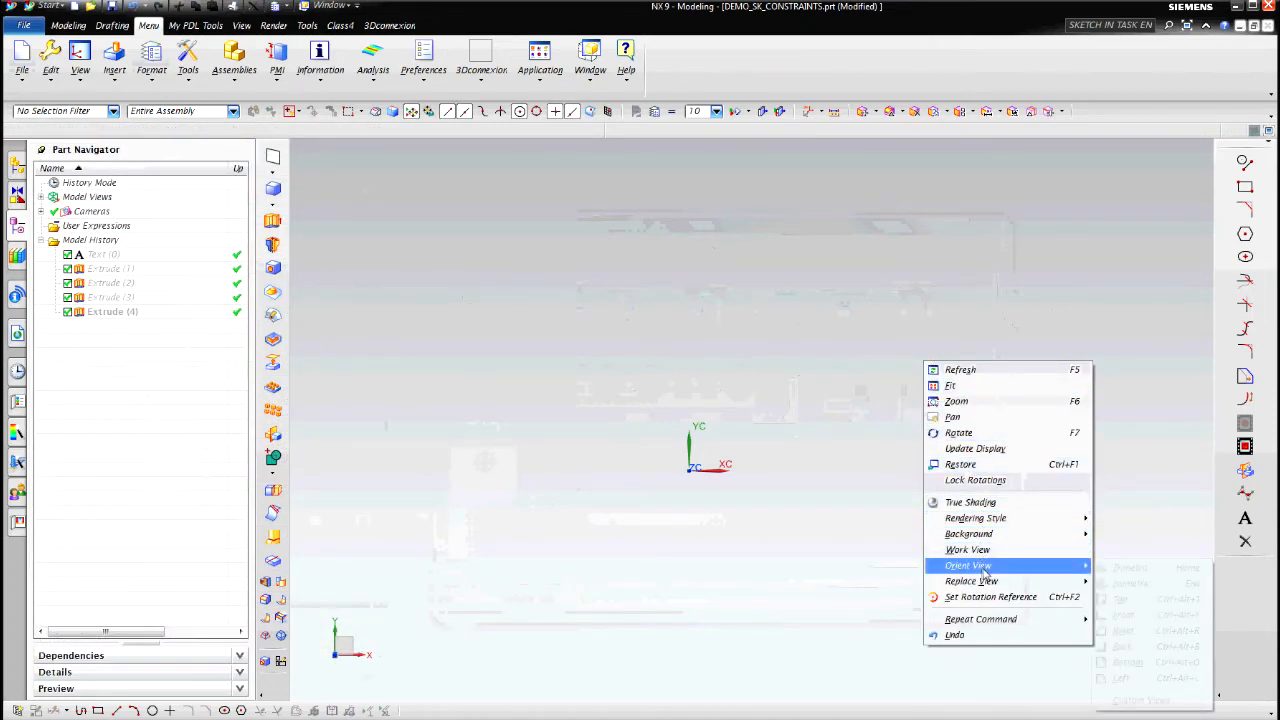
click(1132, 584)
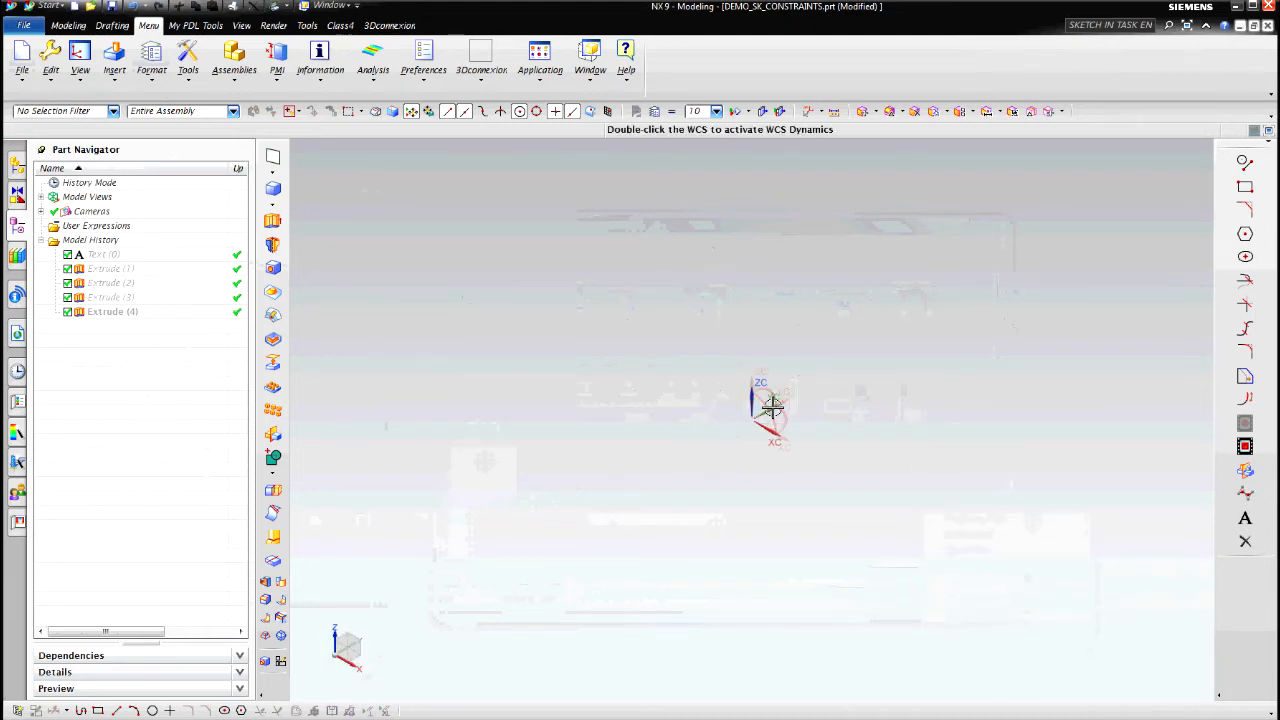
double_click(771, 403)
drag(779, 372, 722, 402)
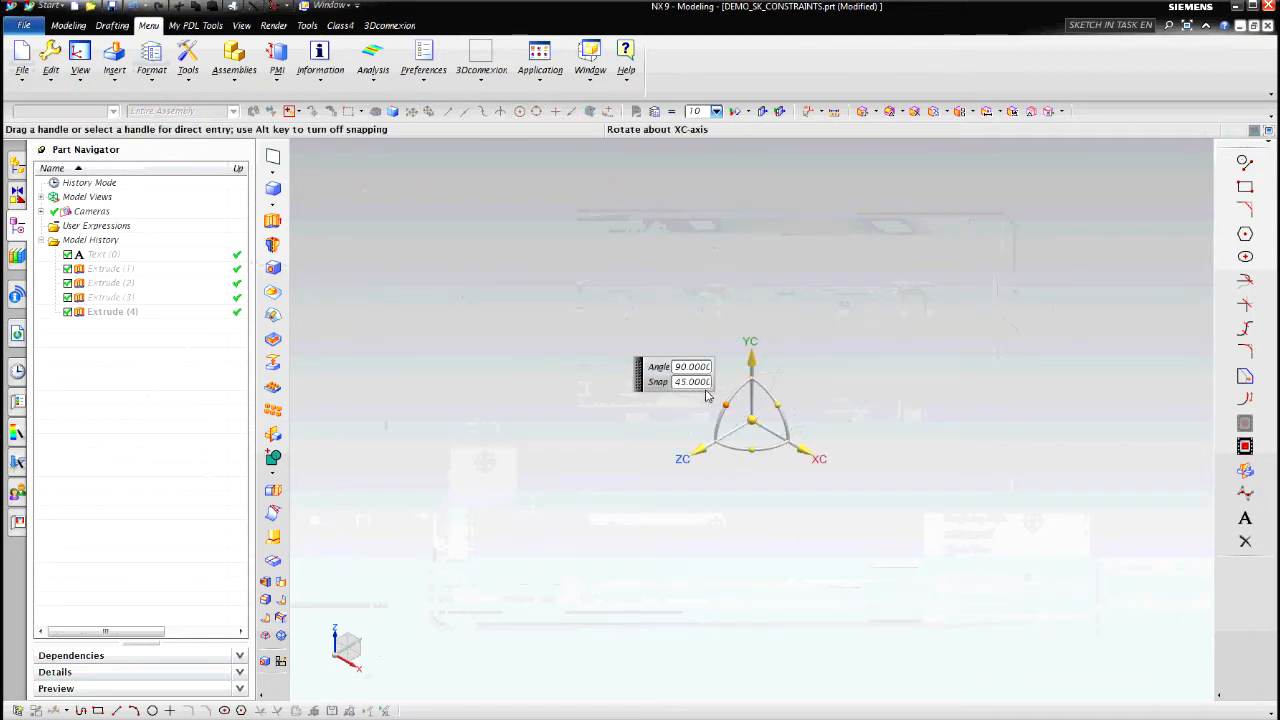
middle_click(706, 392)
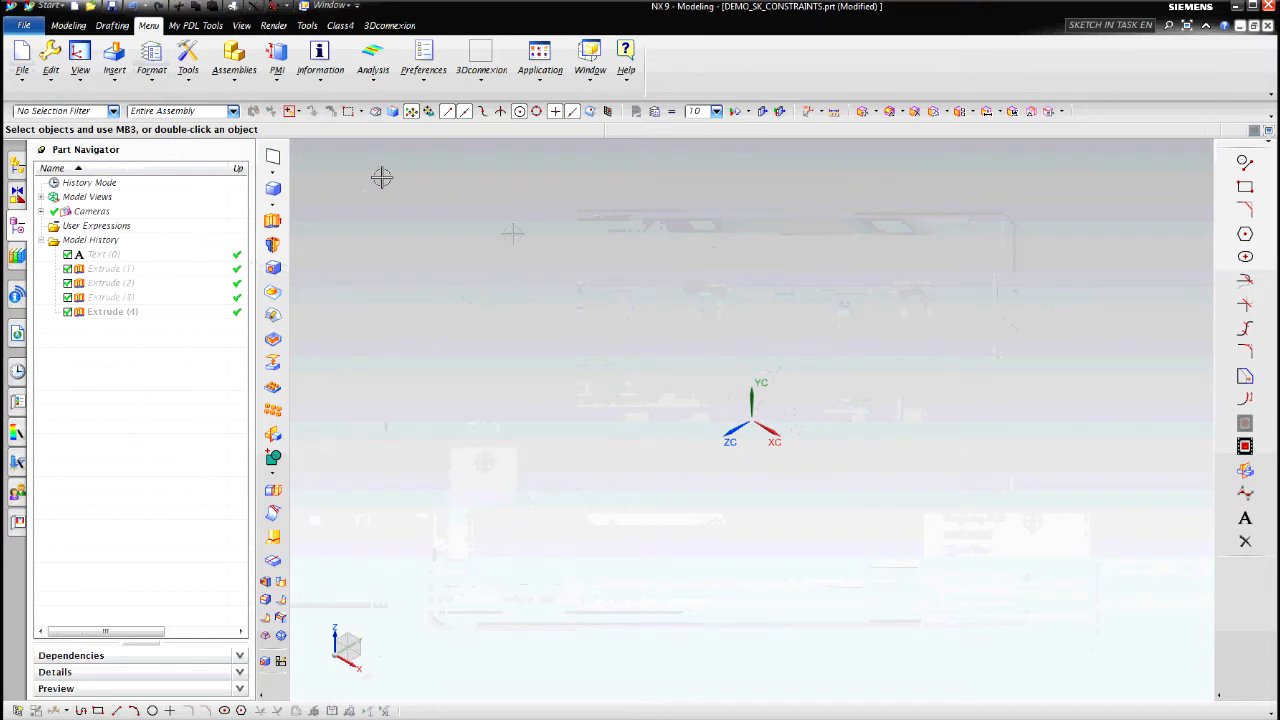
- Create a sketch named SK_PROFILE in the task environment on the inferred XC-YC plane
click(116, 80)
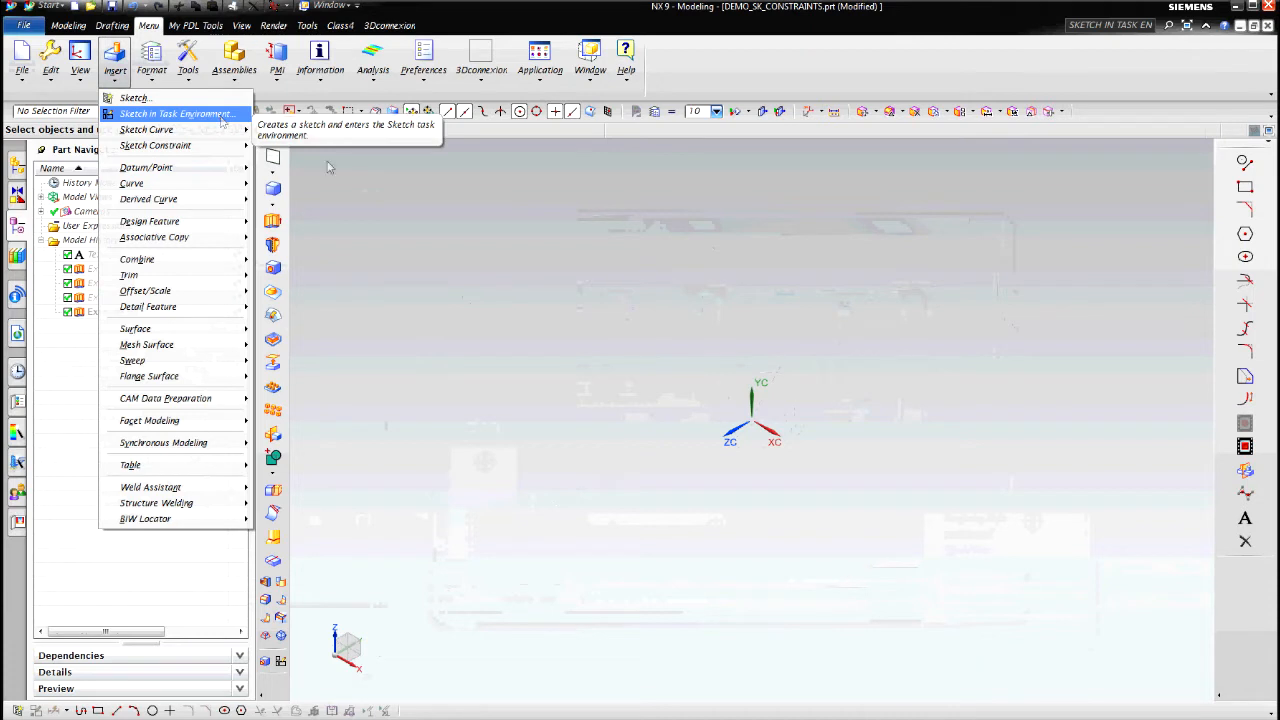
click(402, 619)
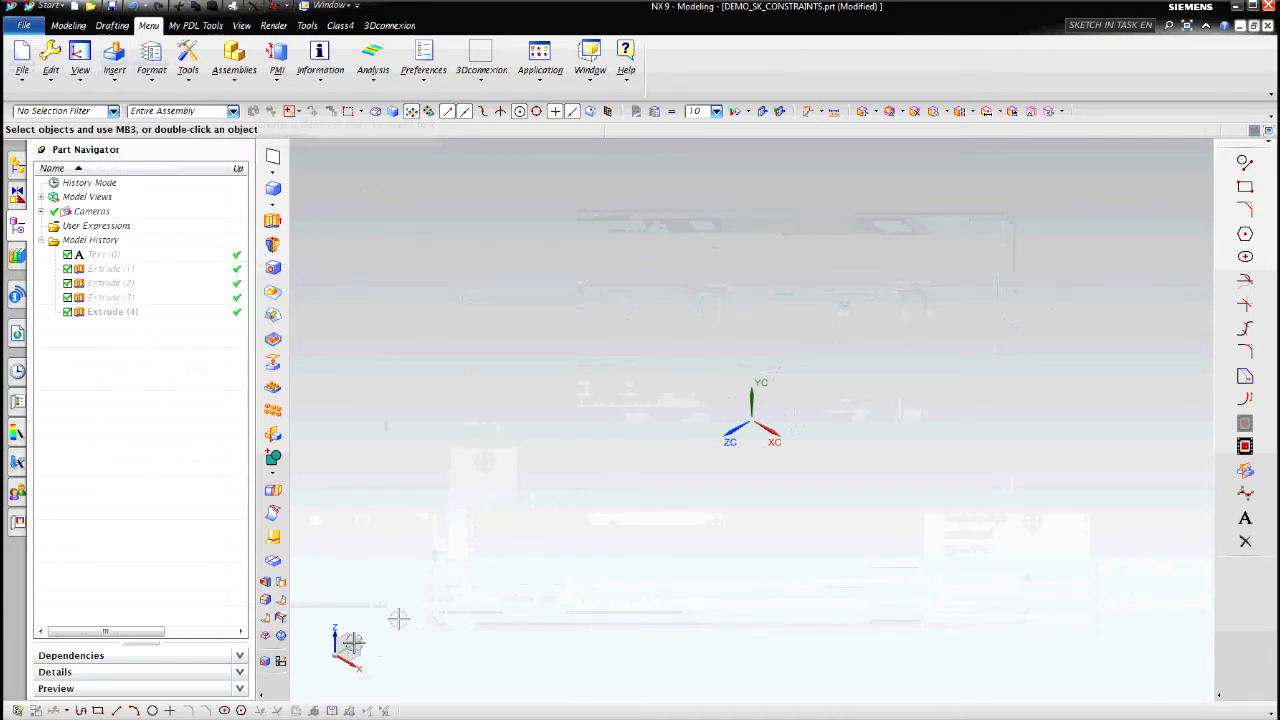
click(282, 665)
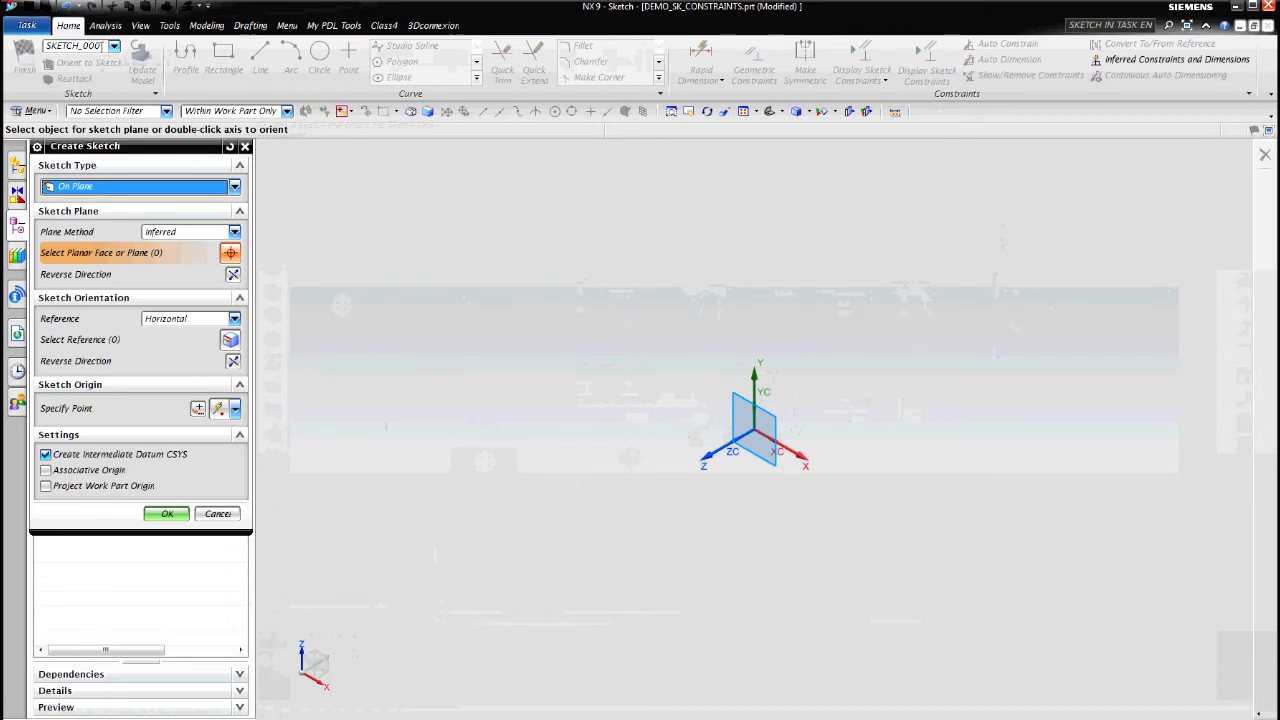
drag(101, 46, 40, 48)
key(BackSpace)
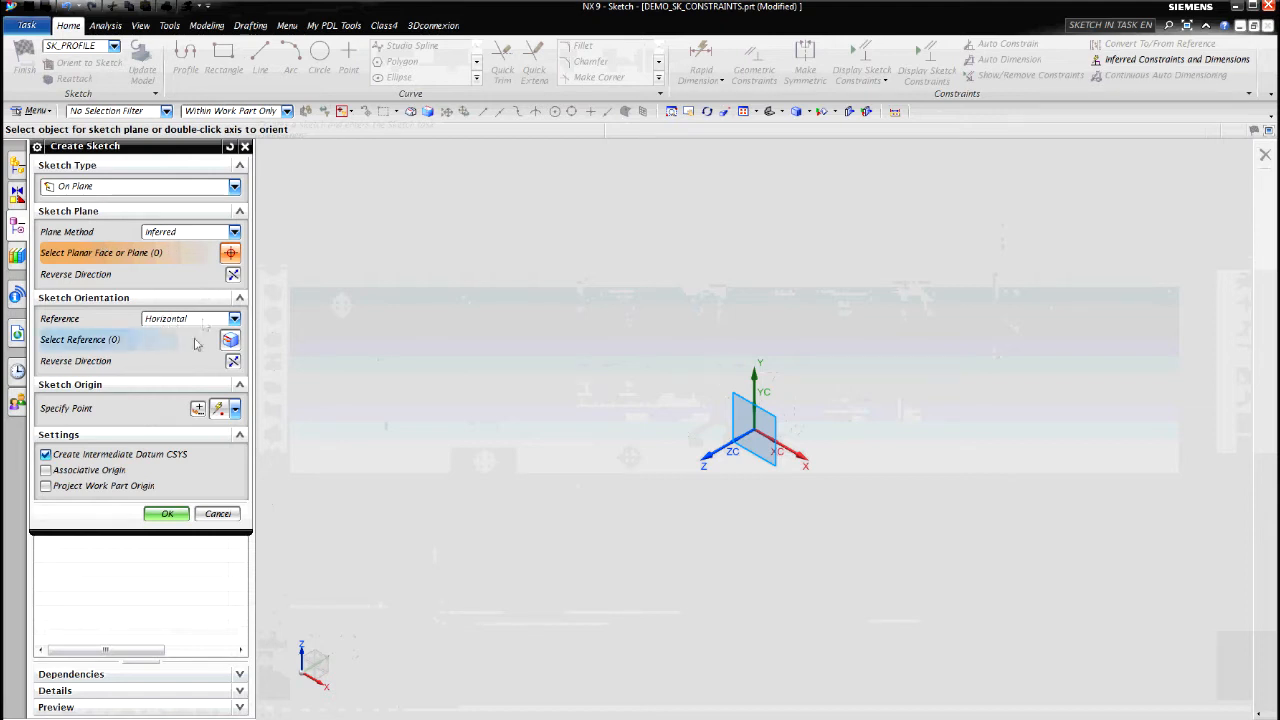
click(168, 514)
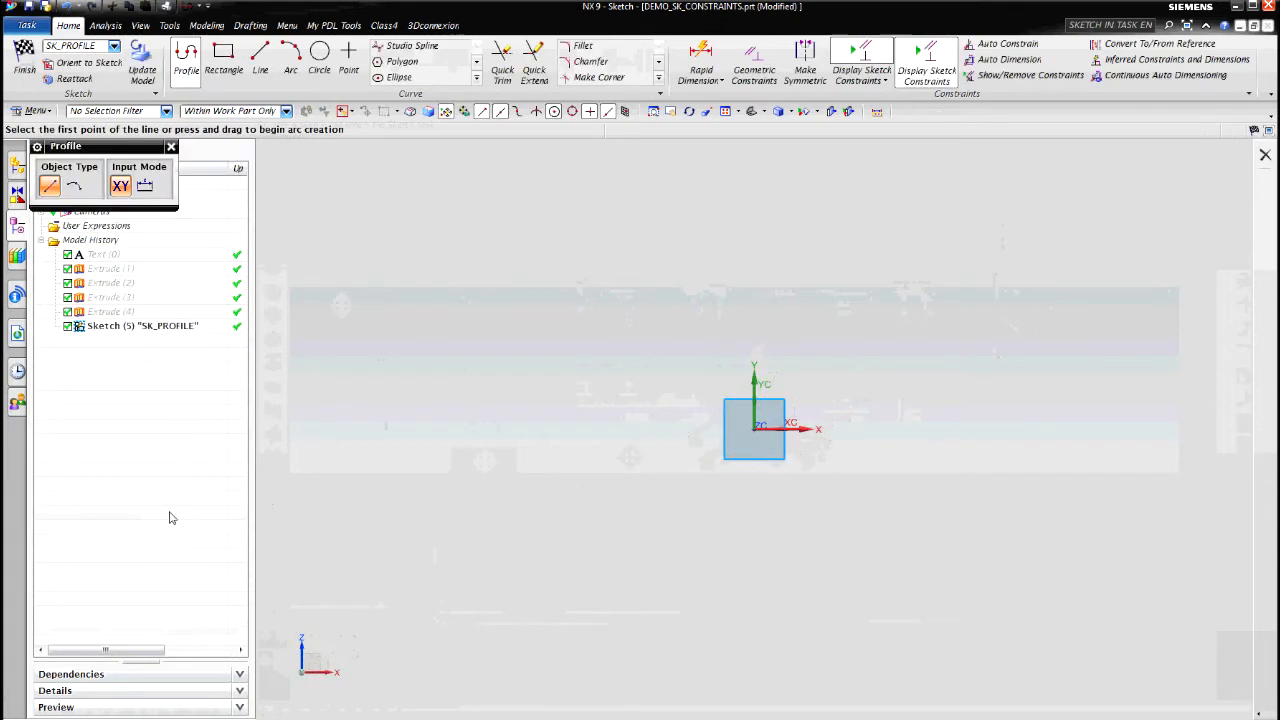
- Draw a long horizontal line just above the sketch origin, crossing the Y axis, with the Profile tool
drag(114, 151, 352, 149)
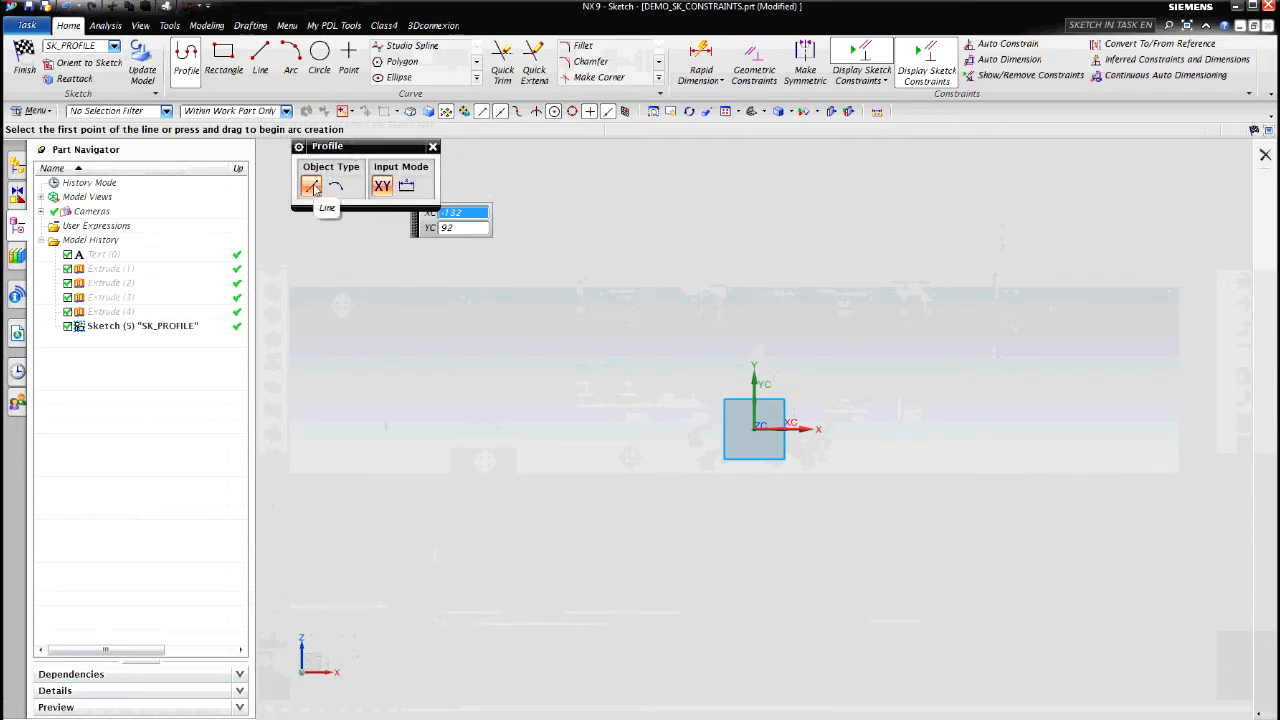
click(332, 378)
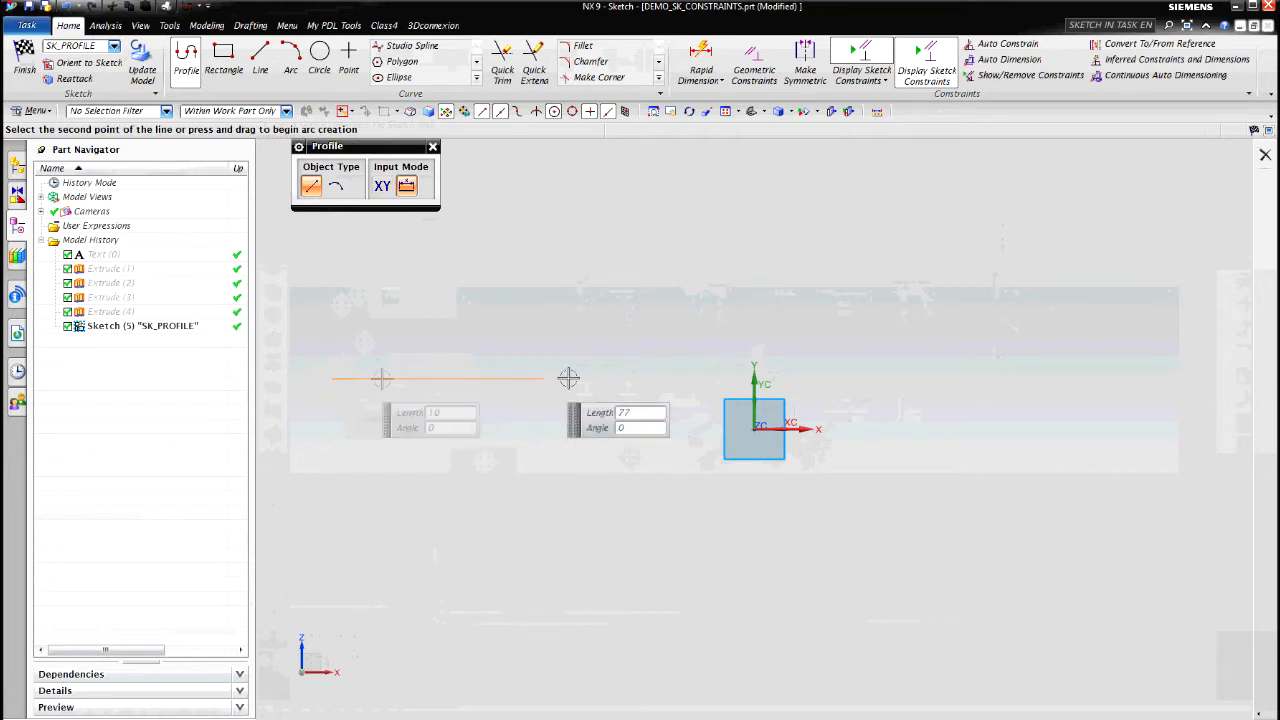
click(1043, 377)
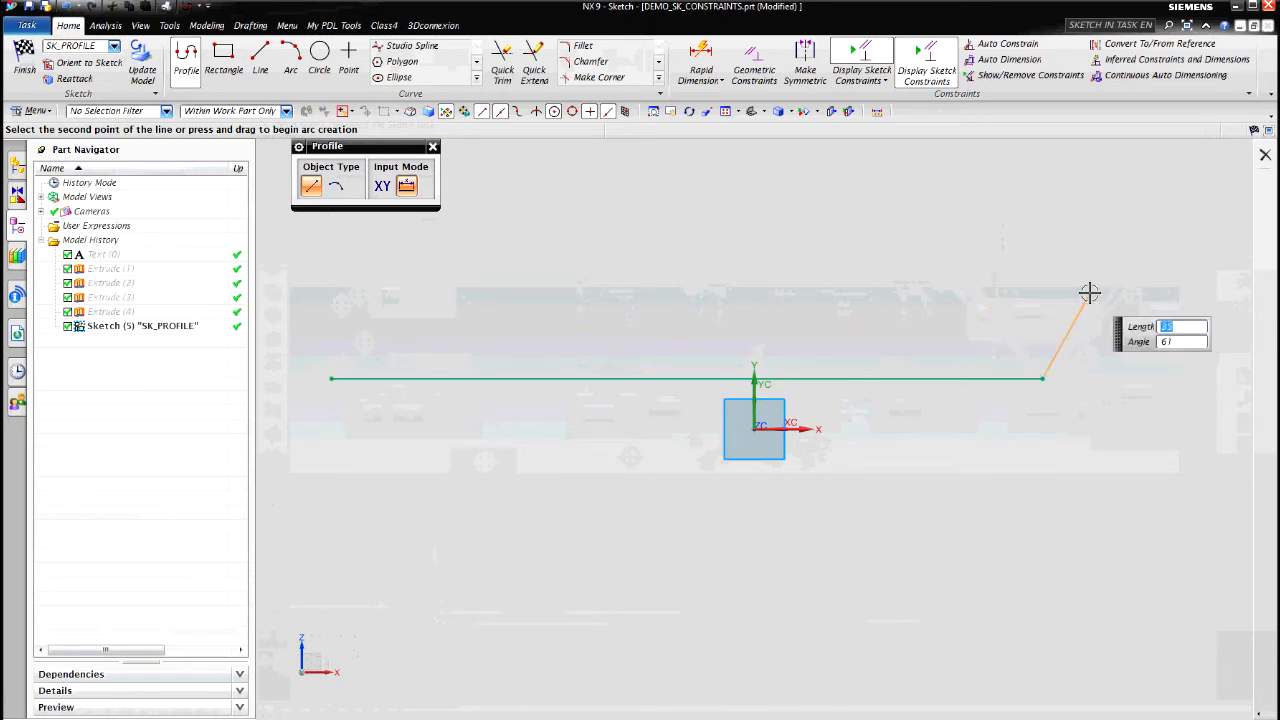
key(Escape)
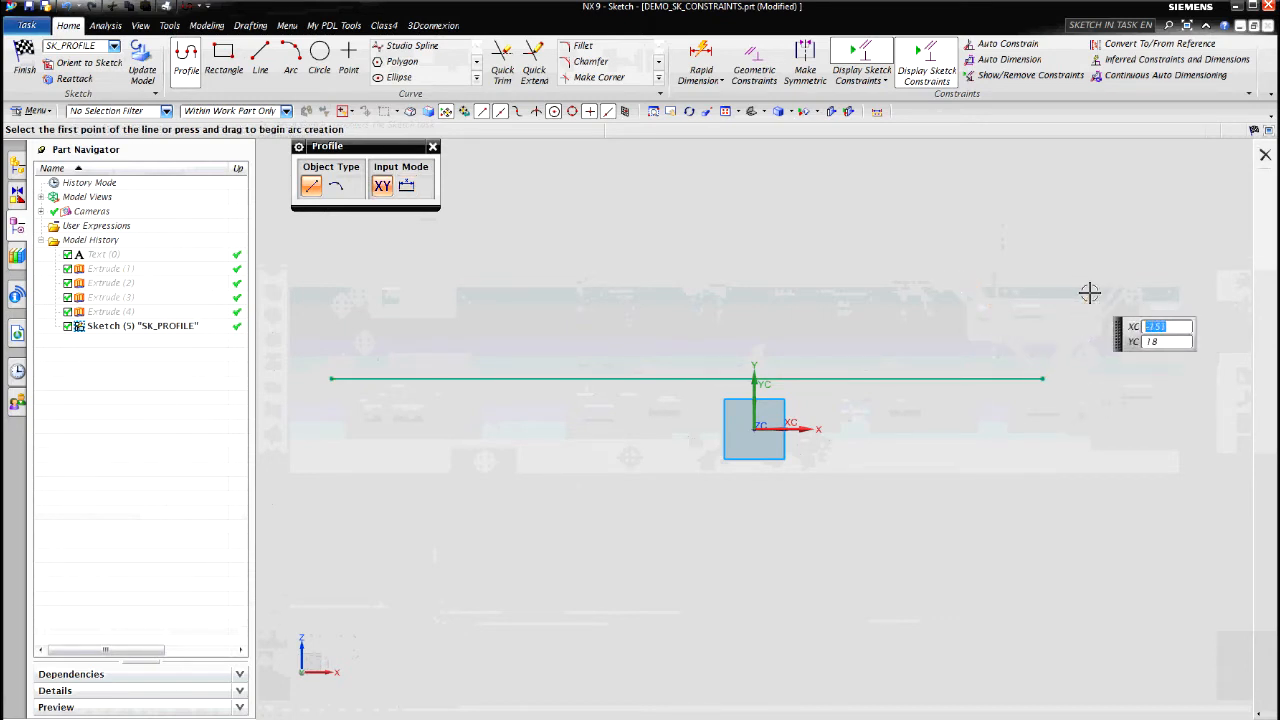
- Draw eight connected lines from the horizontal line's left end, forming a steep edge, a shallow notch, a rising section and a short back-slanted end
click(332, 379)
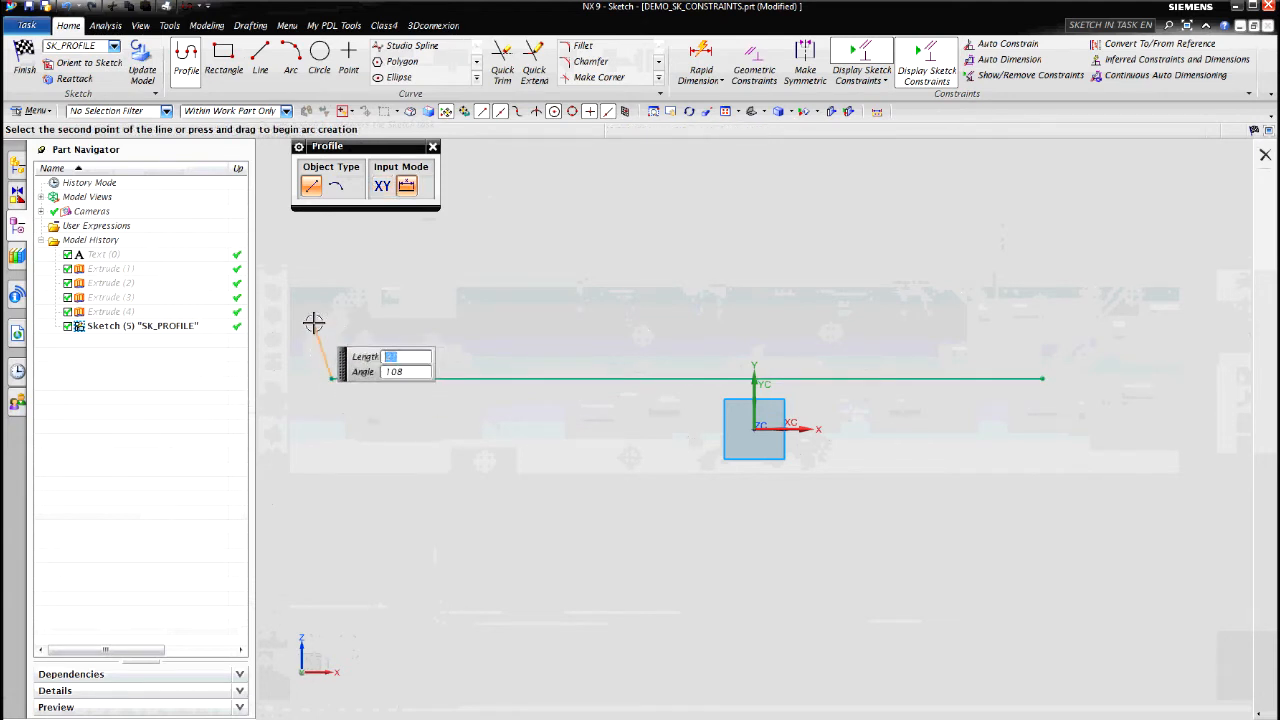
click(320, 318)
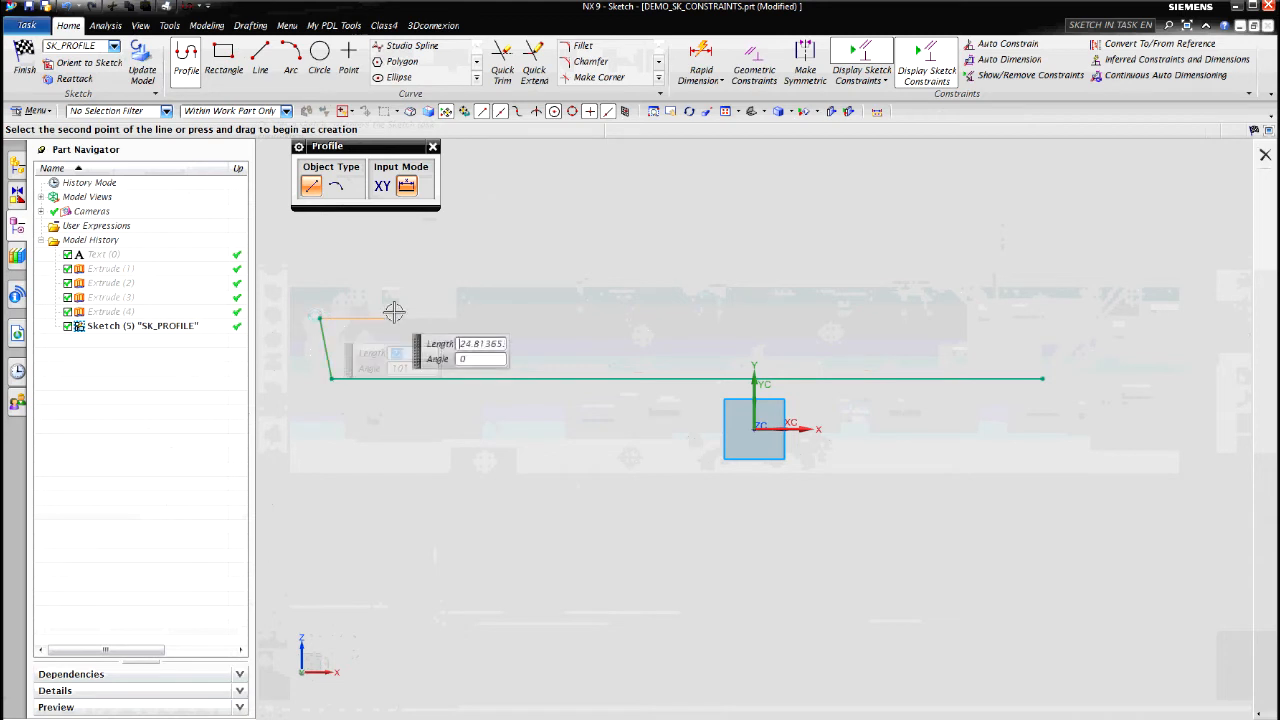
click(422, 332)
click(449, 360)
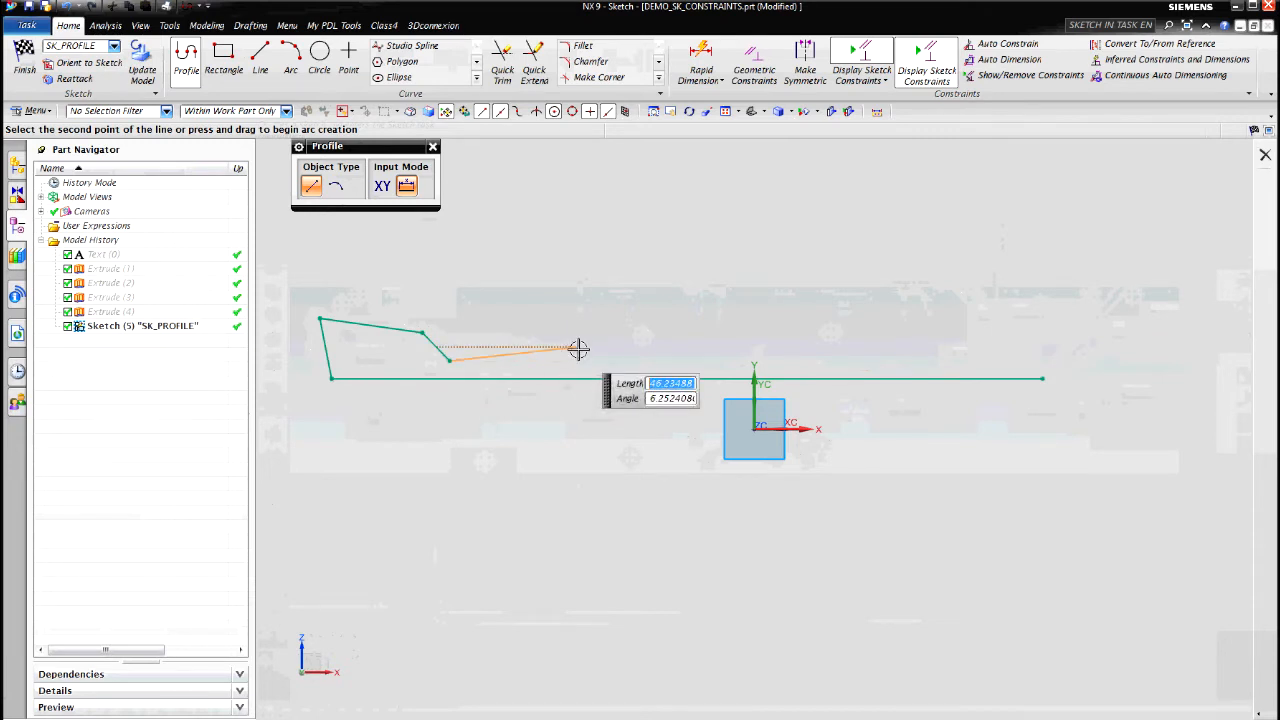
click(578, 346)
click(601, 320)
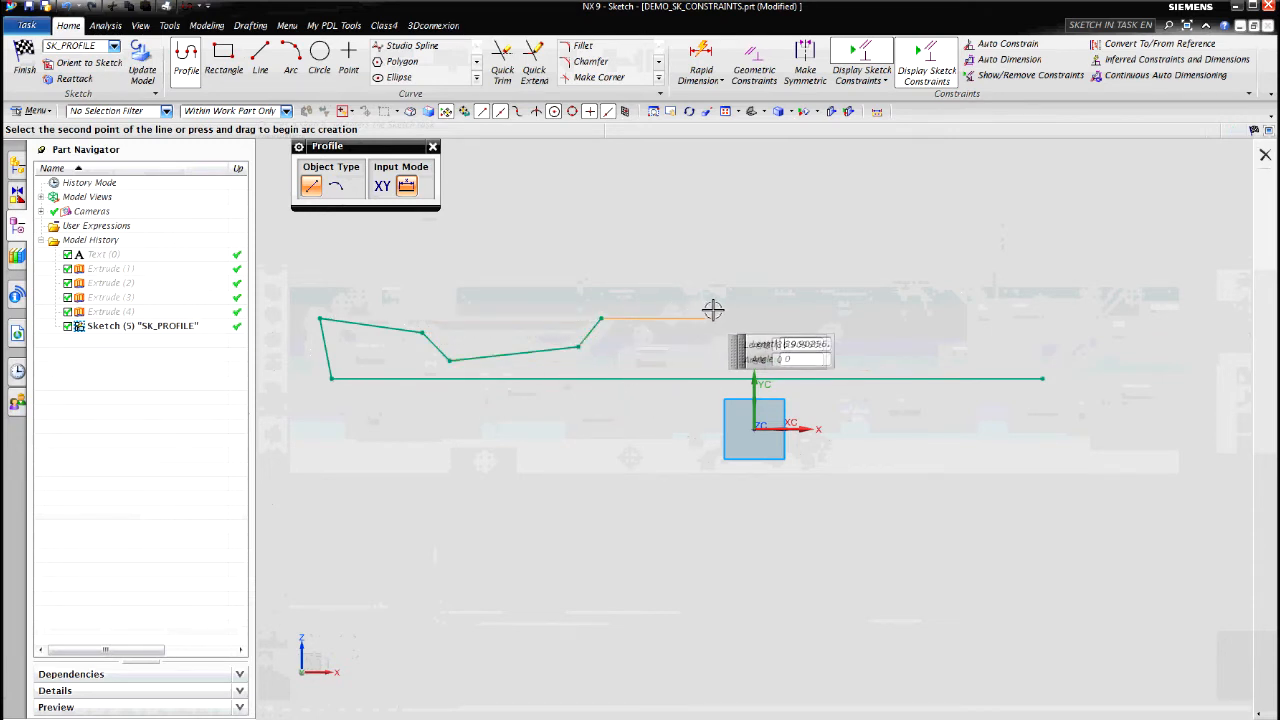
click(790, 319)
click(905, 266)
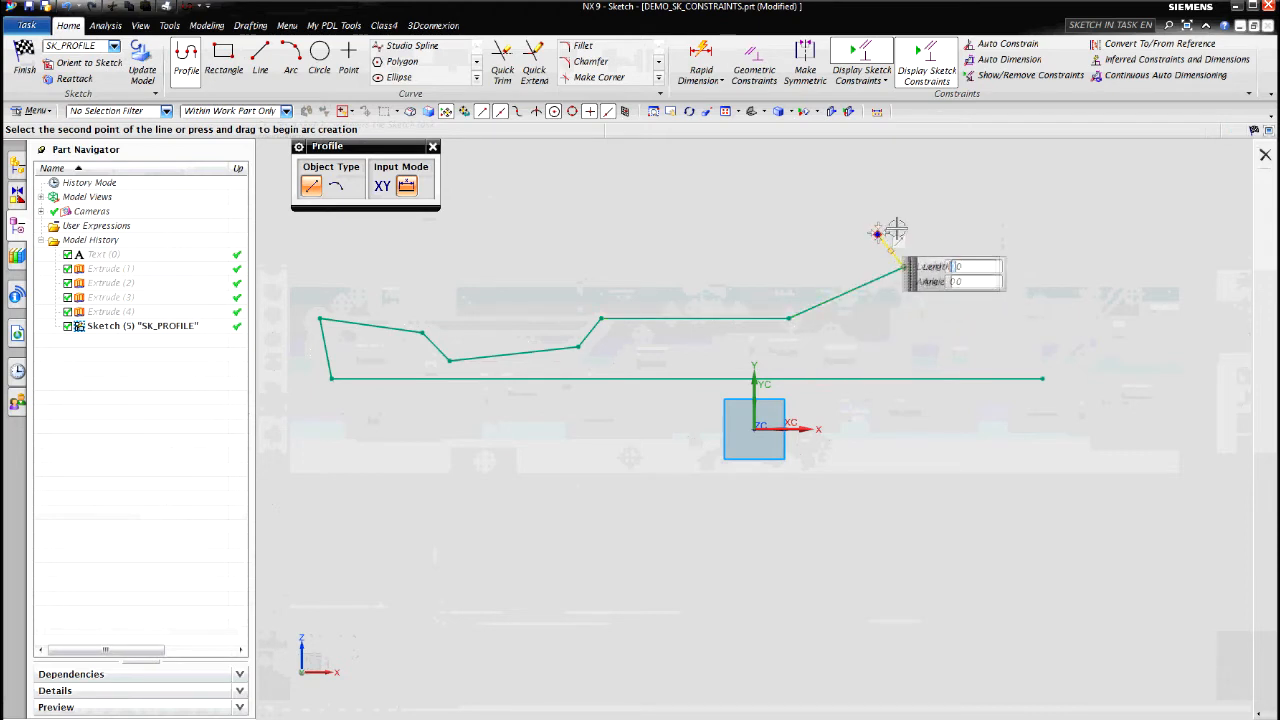
middle_click(1034, 183)
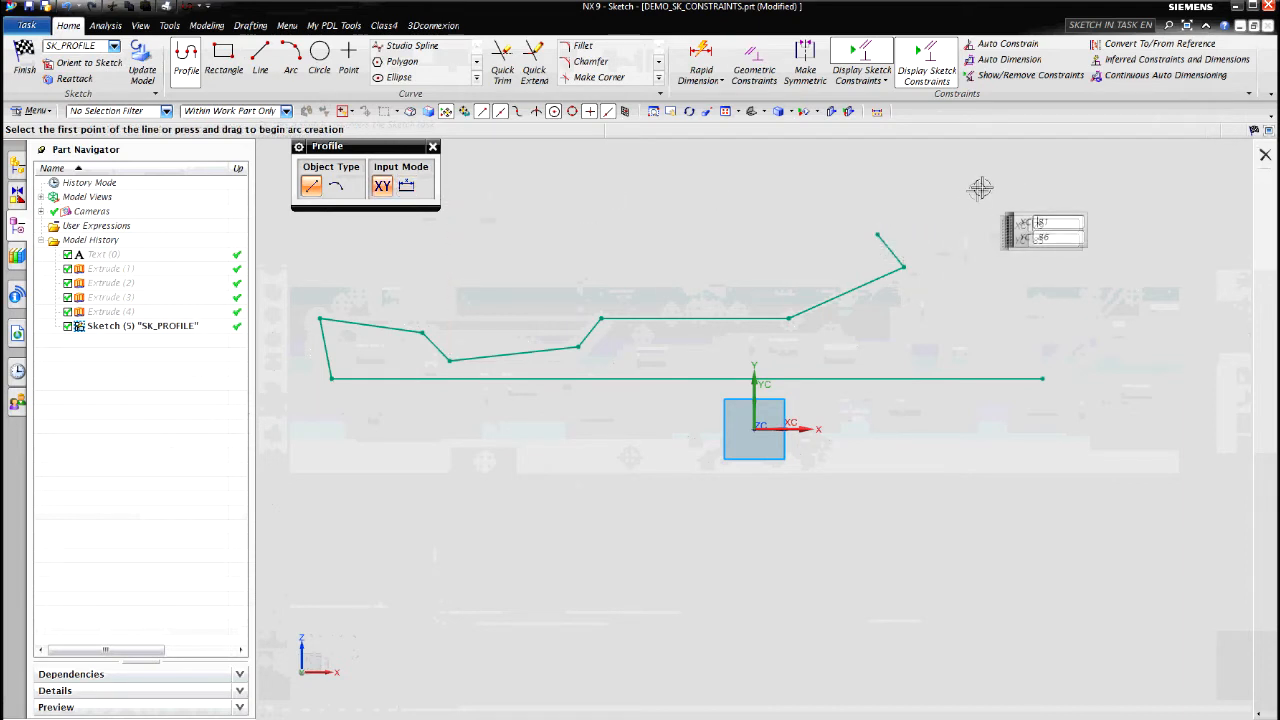
- Draw two connected lines for the upper arm: a steep end edge and a long line sloping down to just above the horizontal line
click(982, 182)
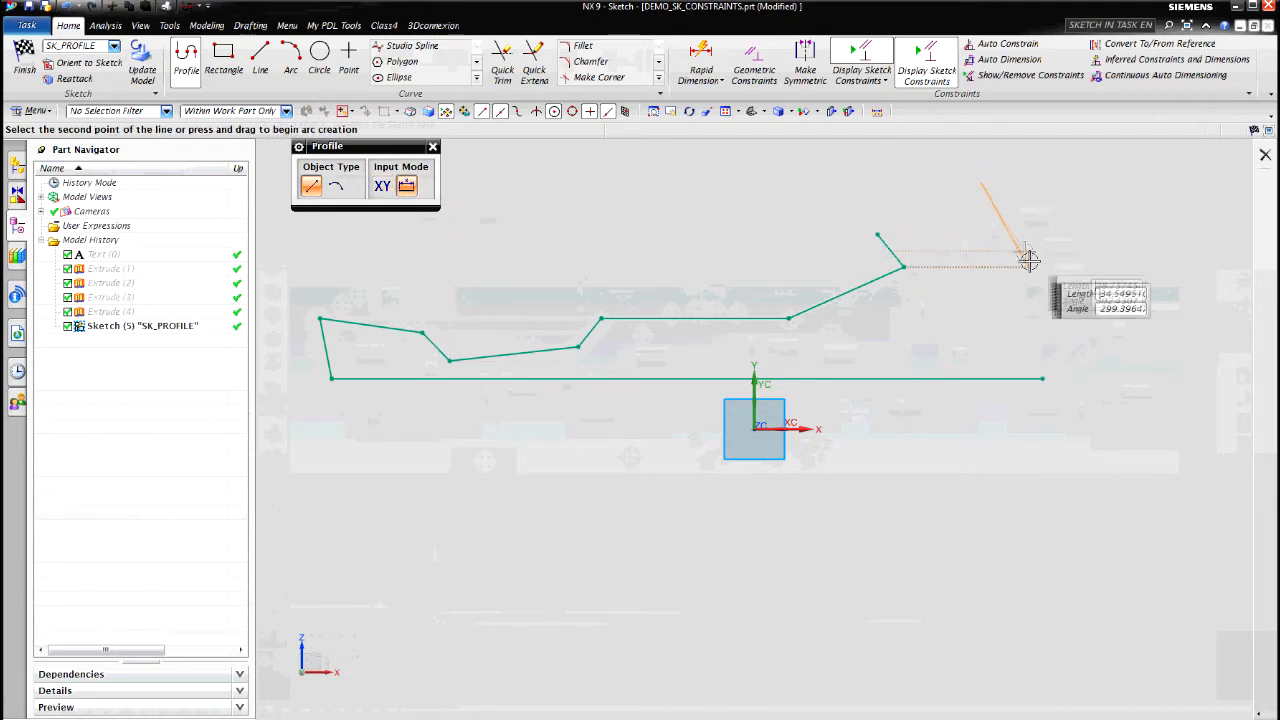
click(1029, 266)
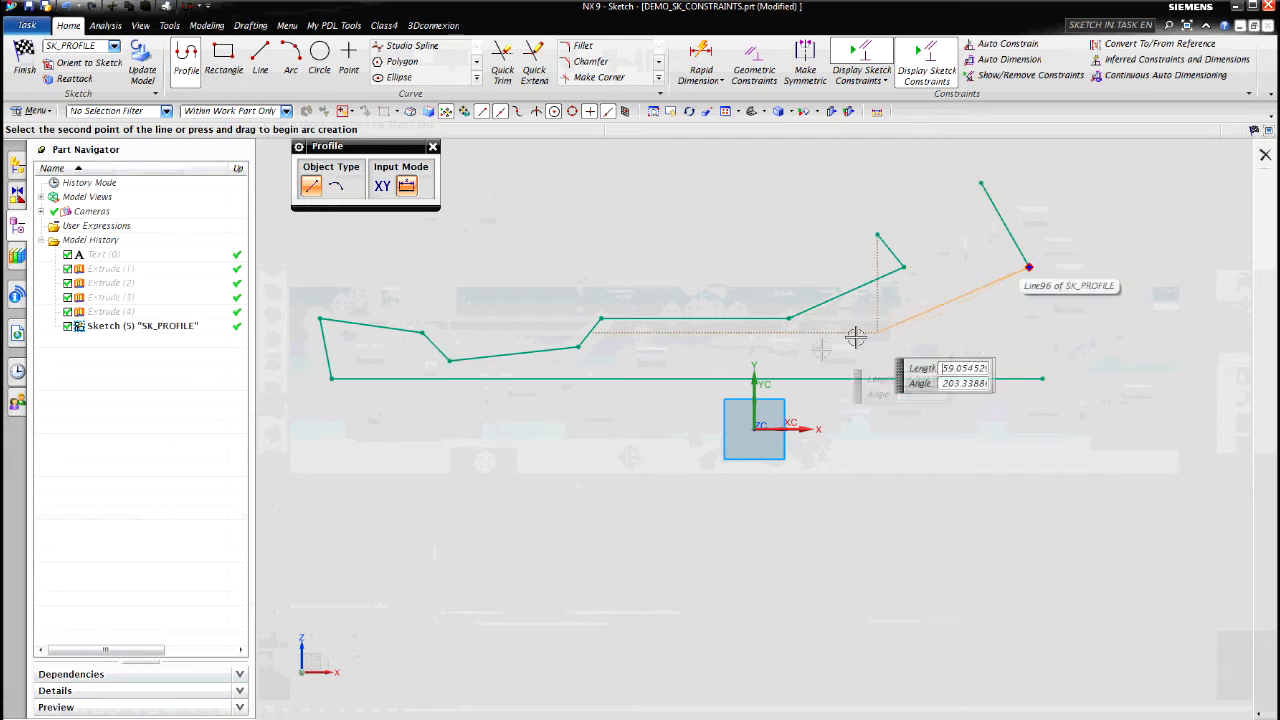
click(791, 368)
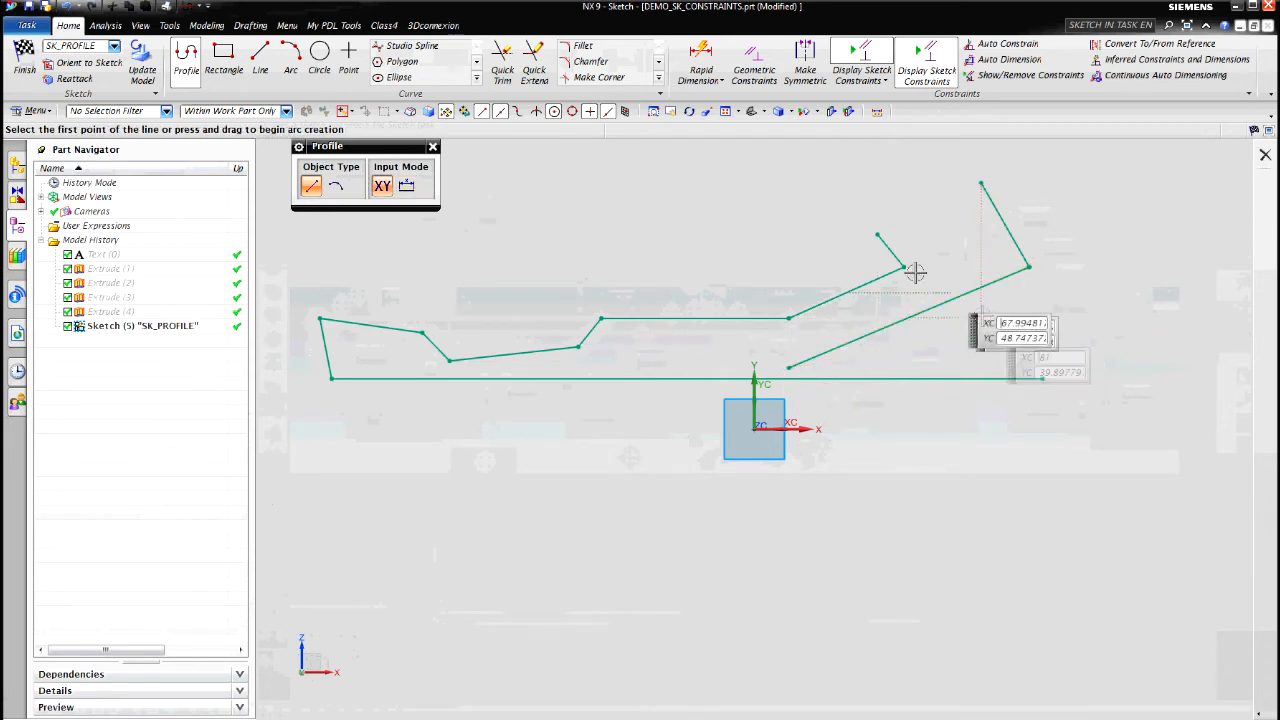
key(Escape)
- Draw an upward-bulging arc from near the short back-slanted line's free end to the upper end of the arm's steep edge
click(336, 187)
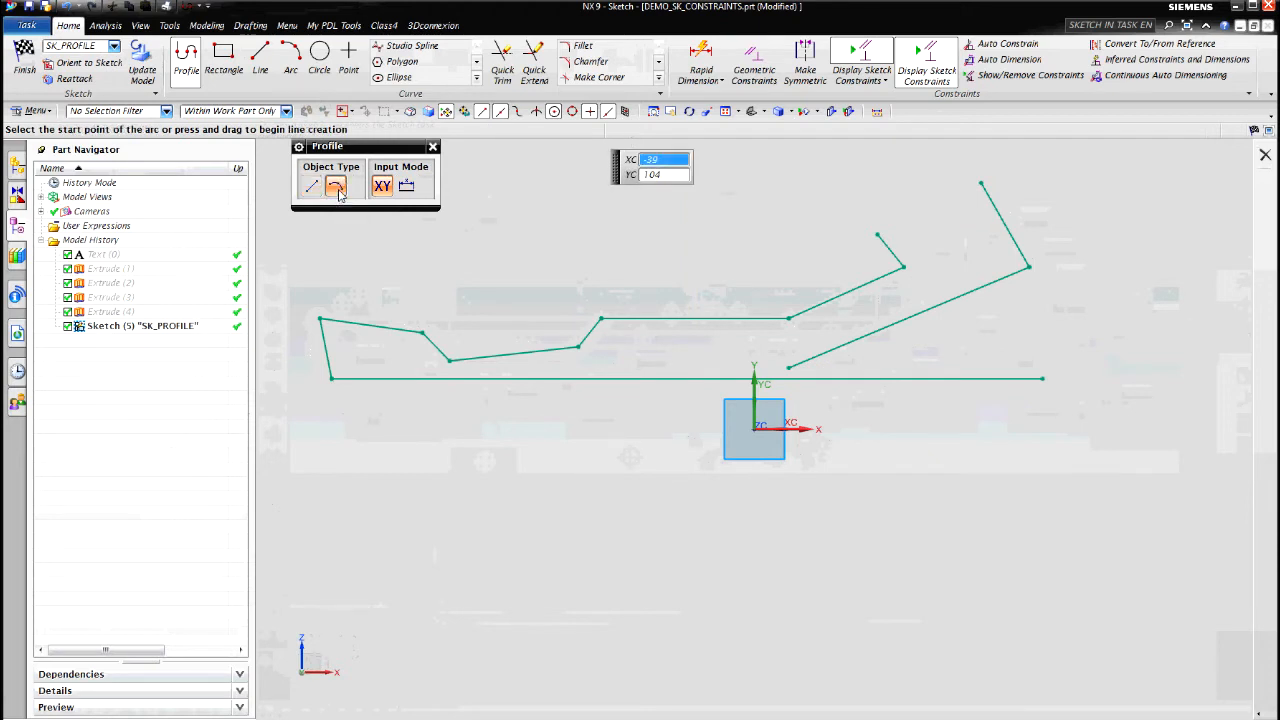
click(874, 230)
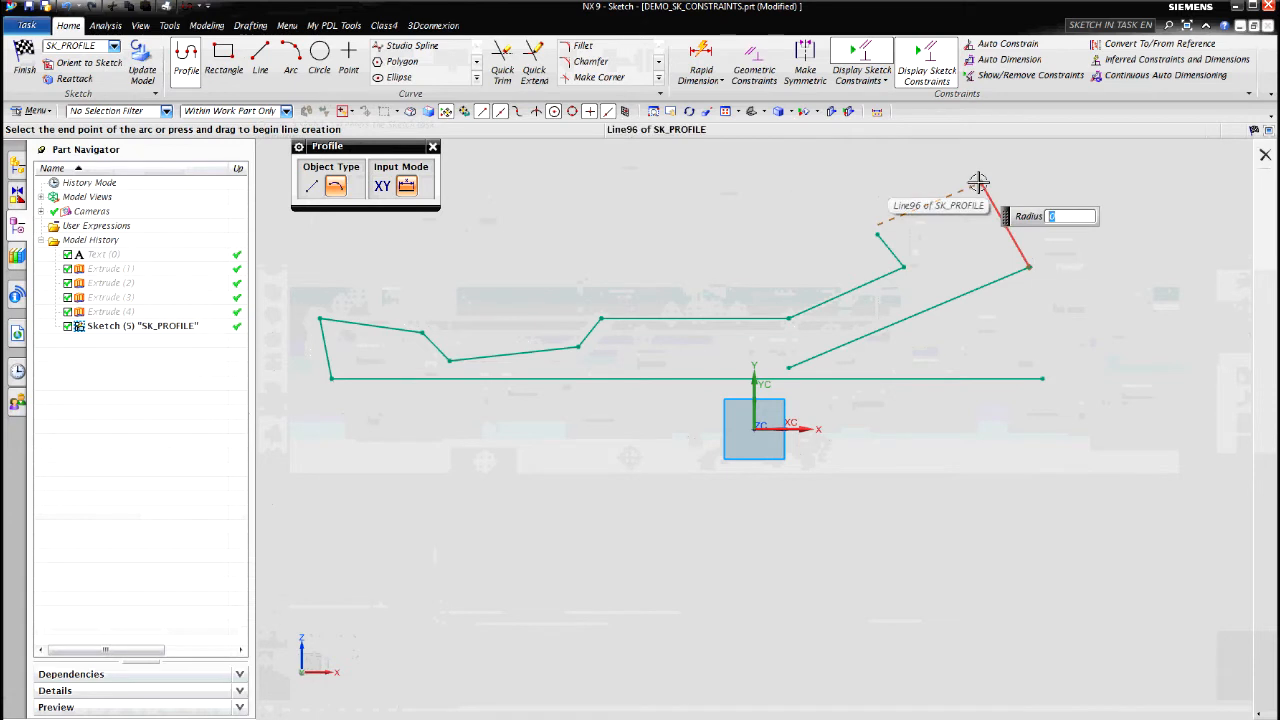
click(979, 183)
click(921, 188)
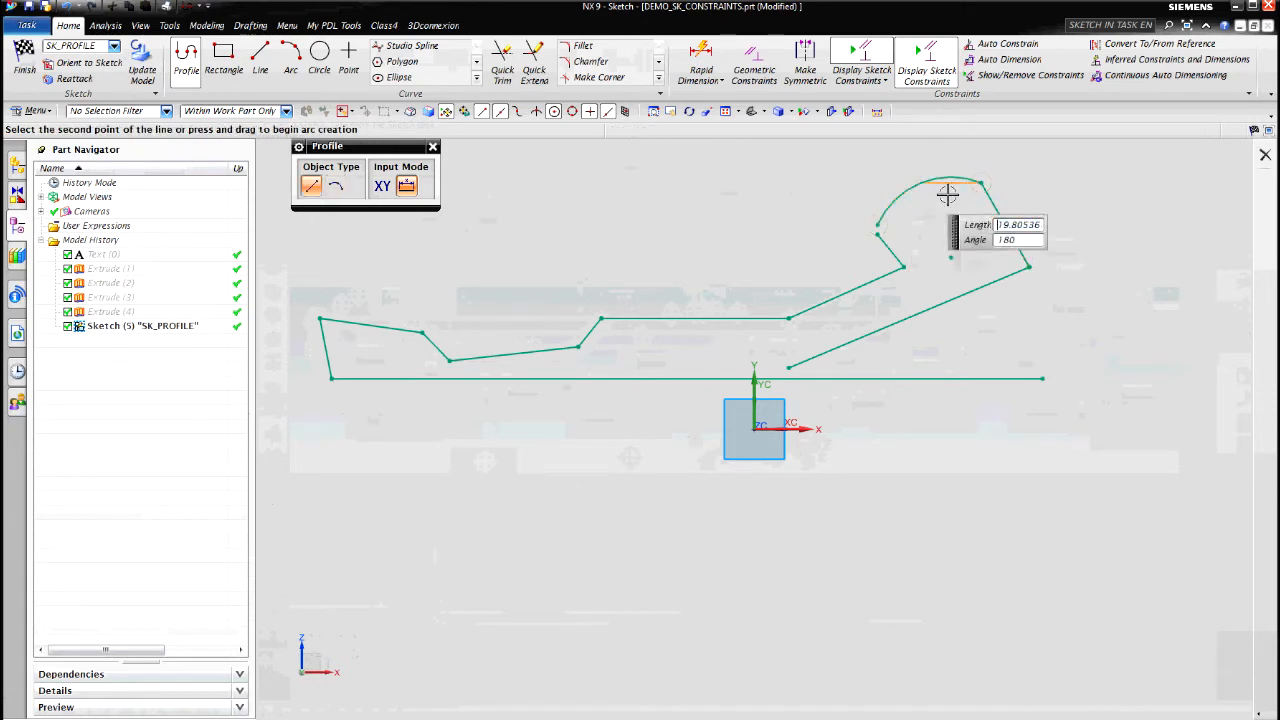
- End the current line chain and leave the Profile tool
middle_click(889, 225)
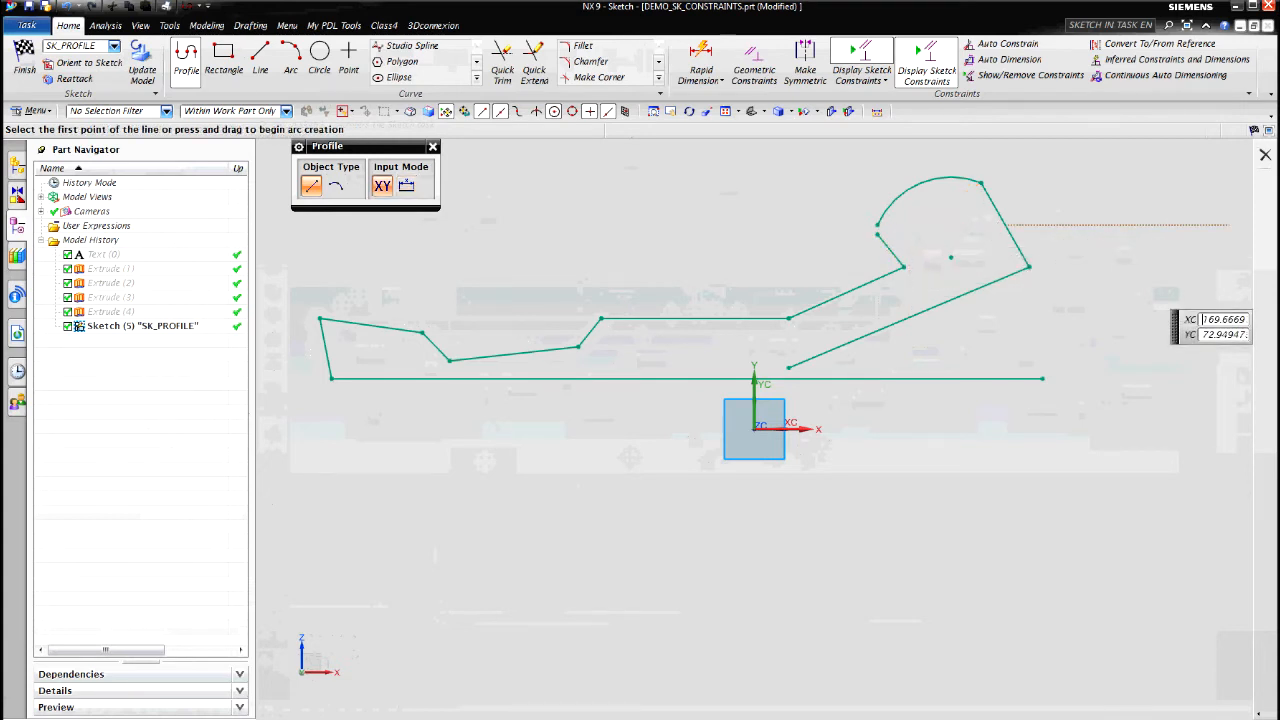
key(Escape)
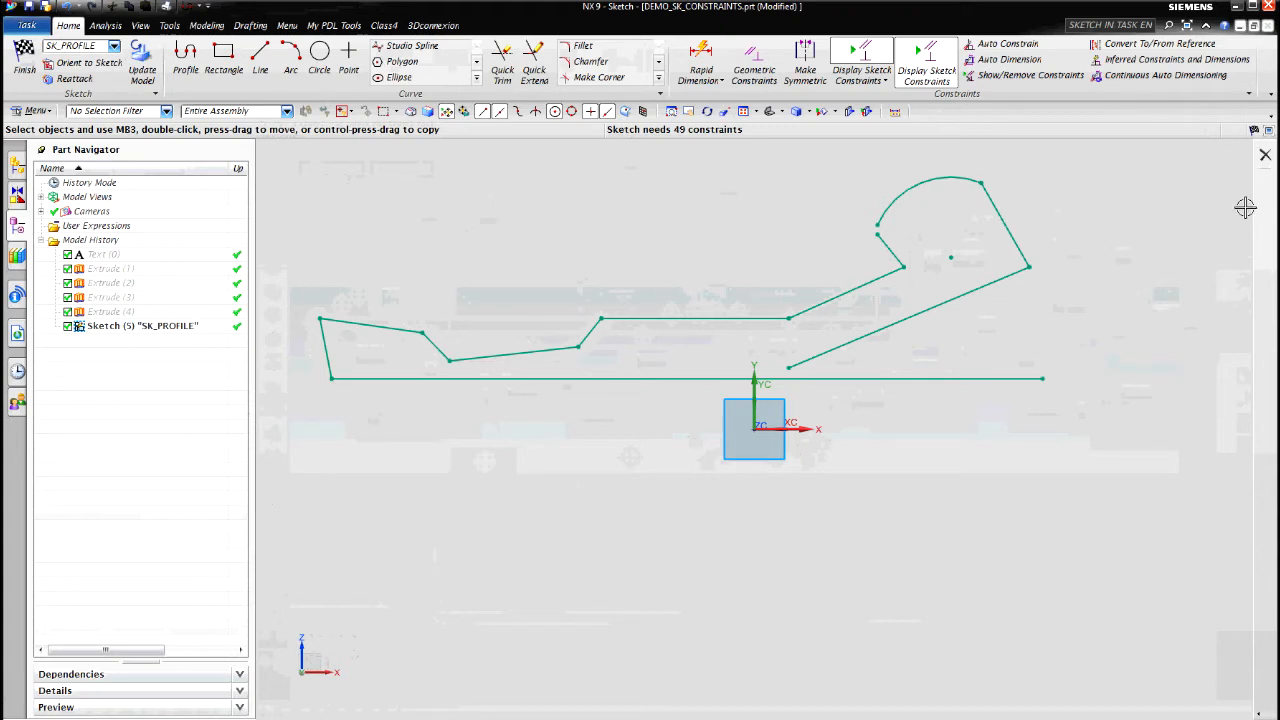
- Review the available geometric constraint types and the Show/Remove Constraints listing for a selected object, several selected objects and the whole active sketch
click(755, 75)
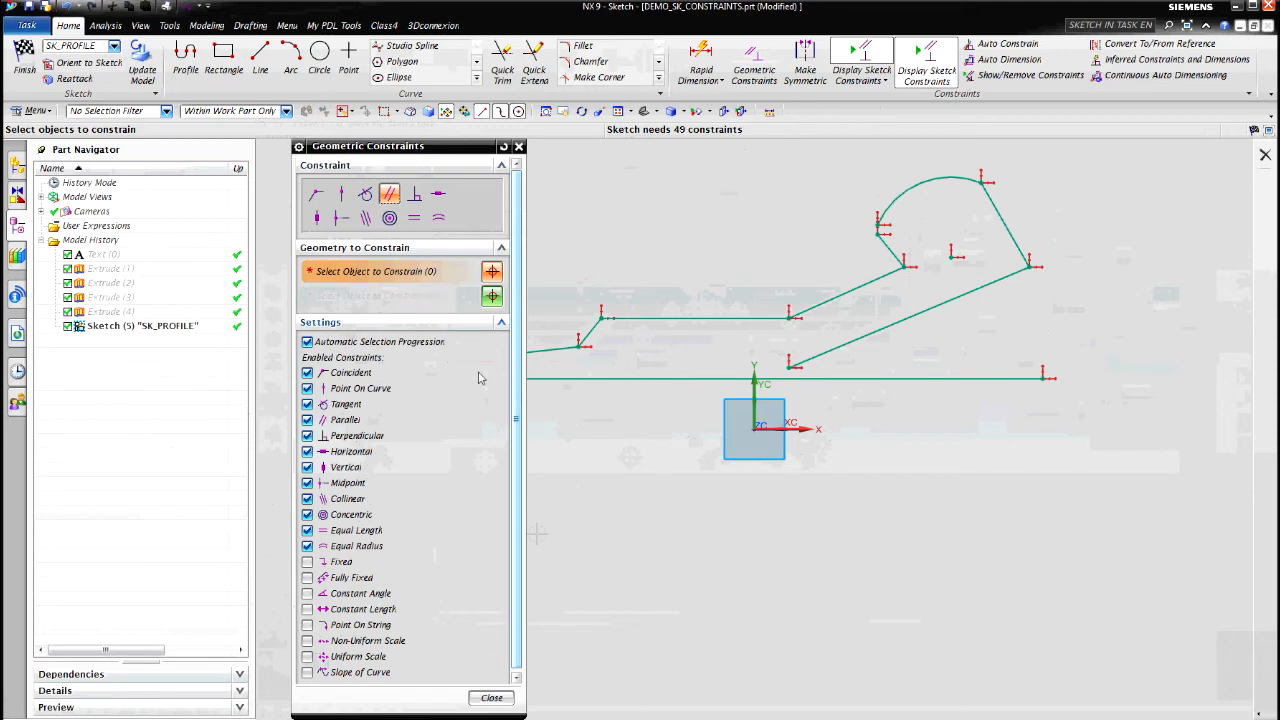
click(493, 698)
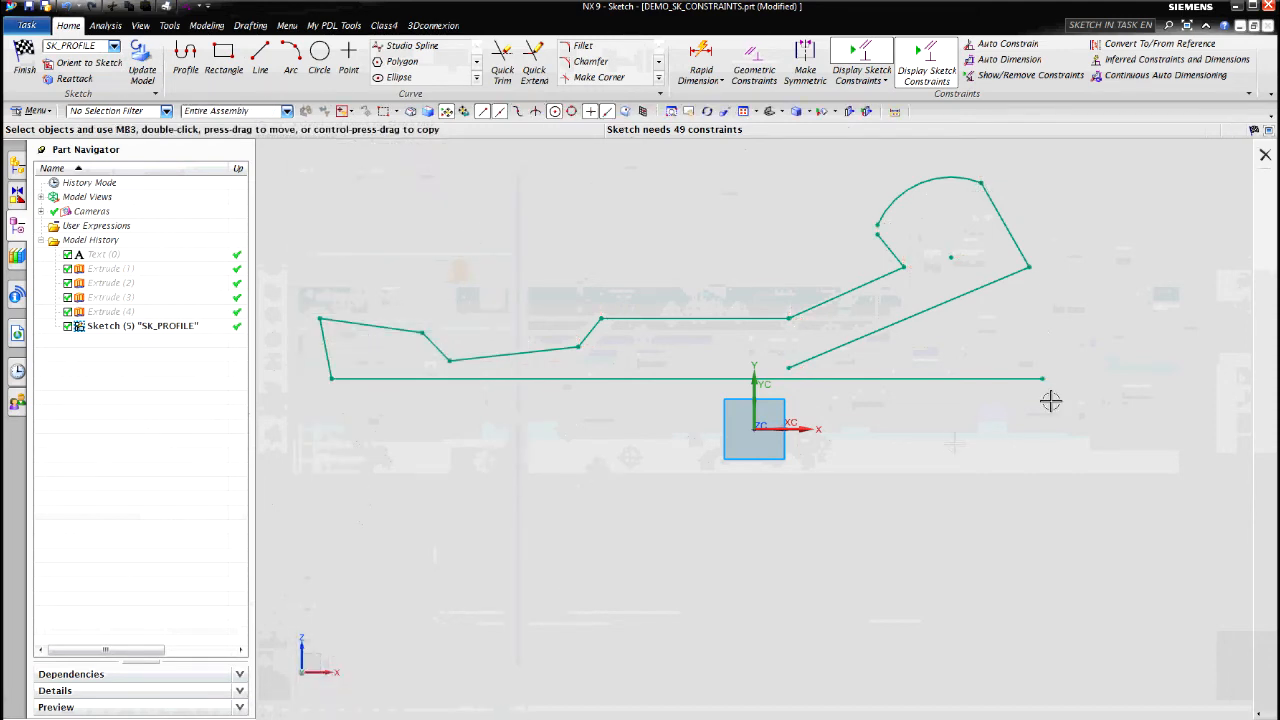
click(1004, 80)
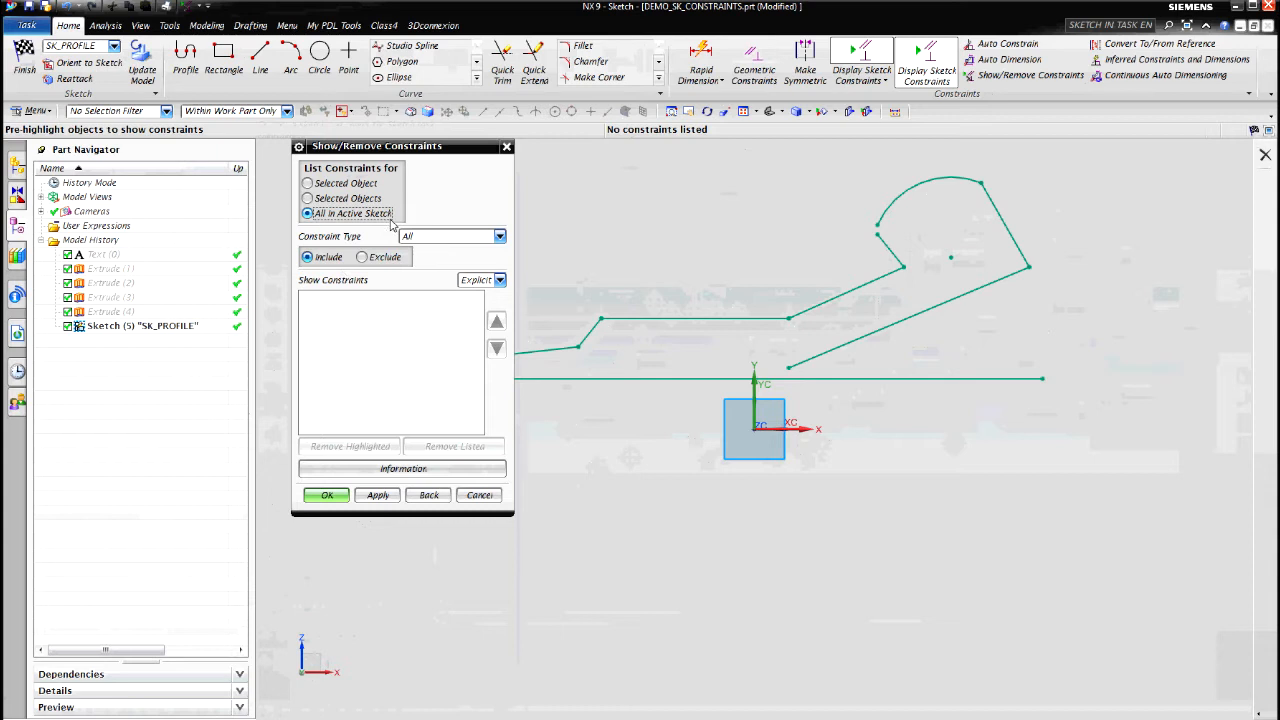
click(308, 184)
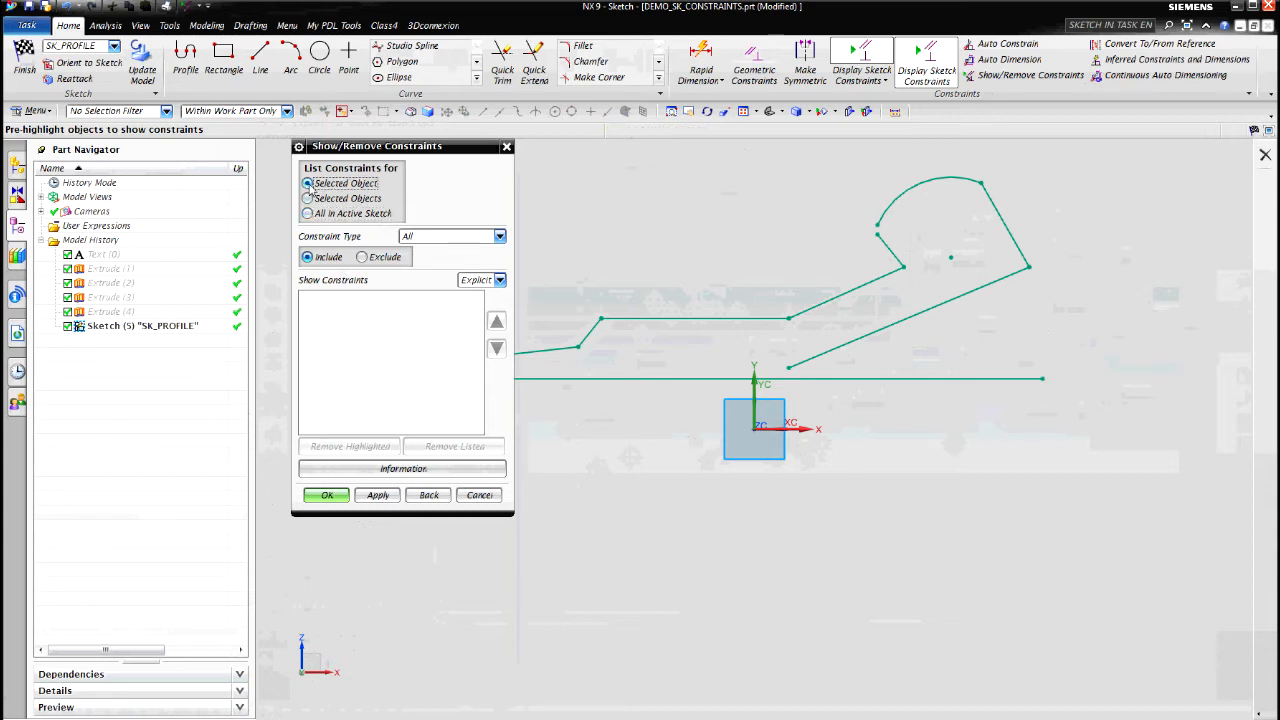
click(308, 198)
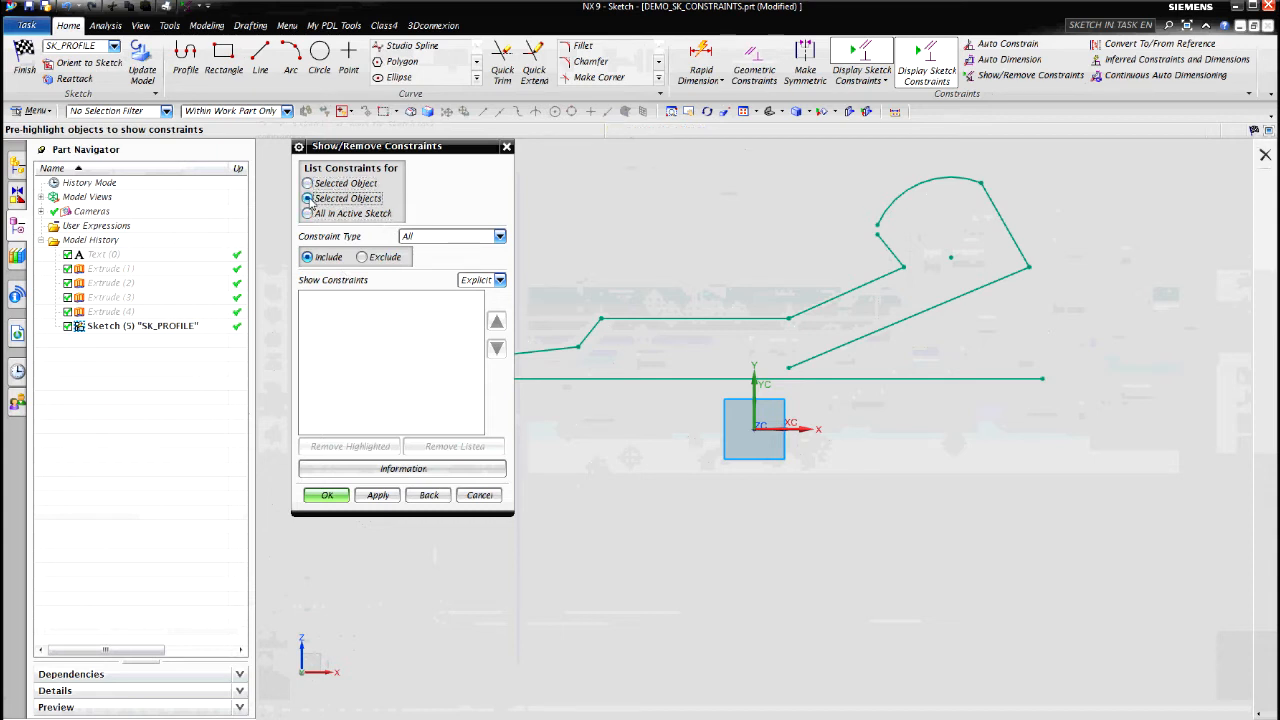
click(308, 214)
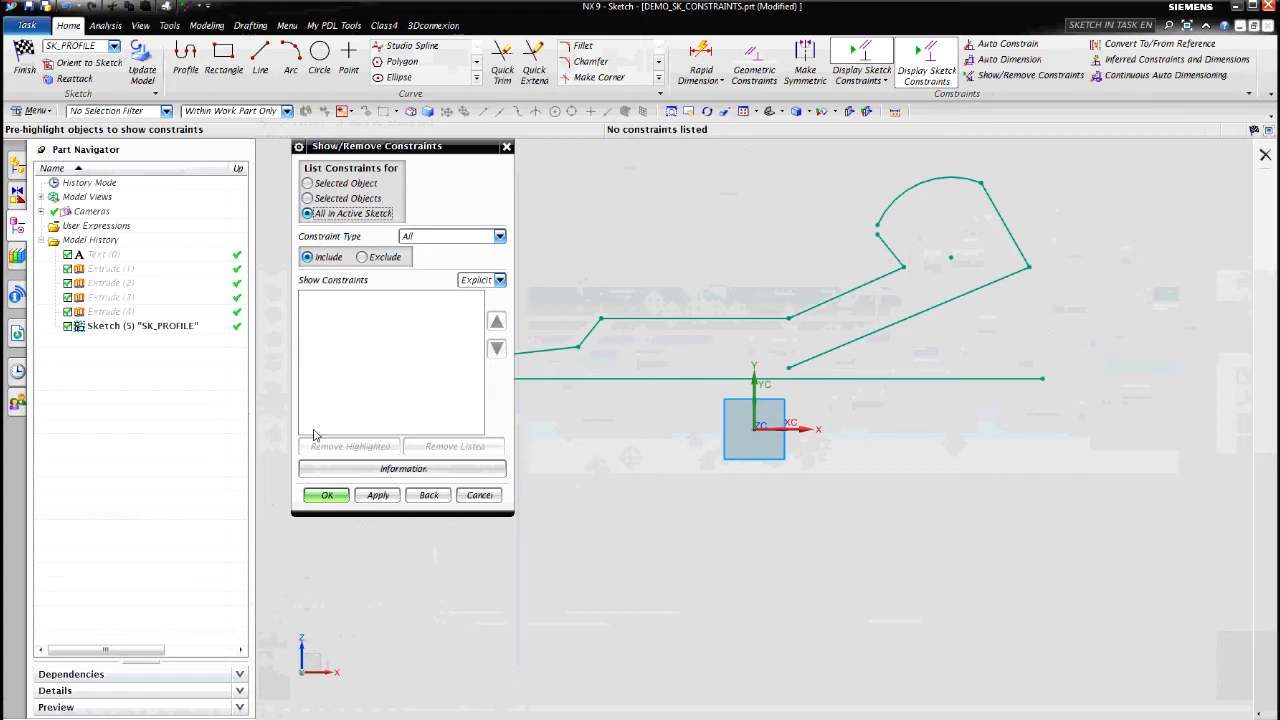
click(480, 494)
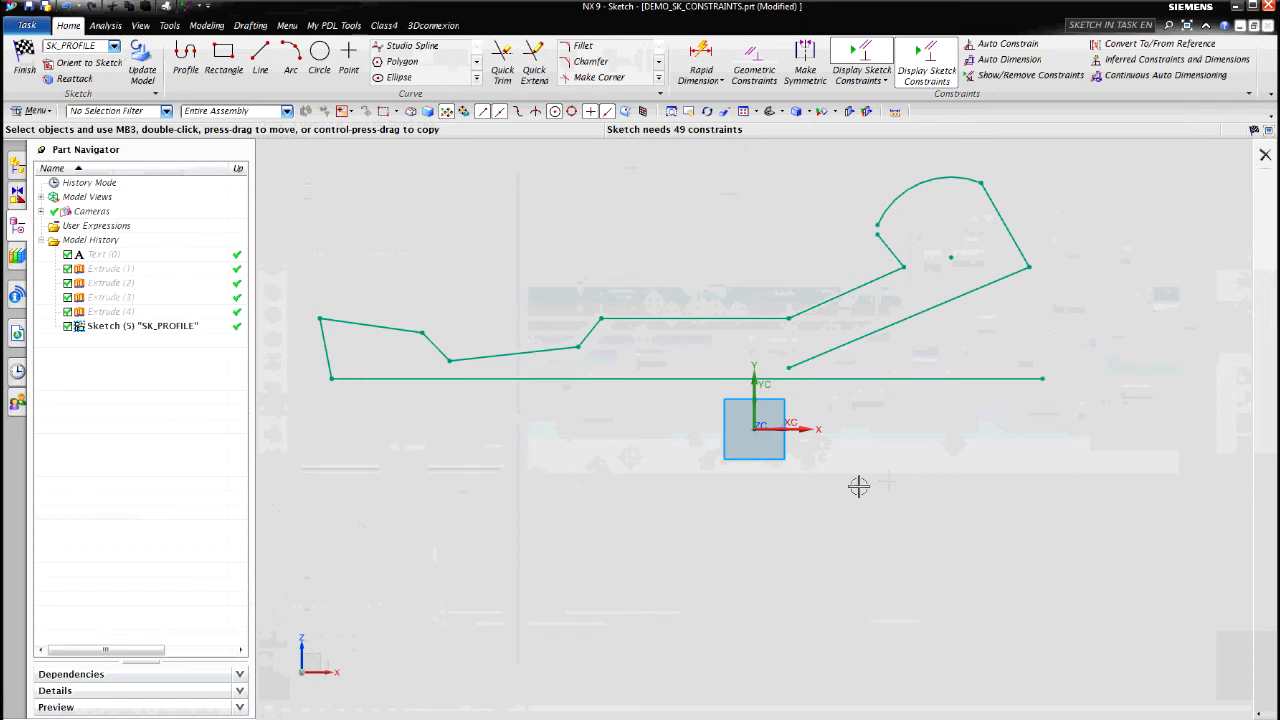
- Auto-constrain all the profile curves with Horizontal, Vertical, Tangent, Parallel, Perpendicular and Coincident constraints enabled
shift+middle_drag(946, 463, 1003, 532)
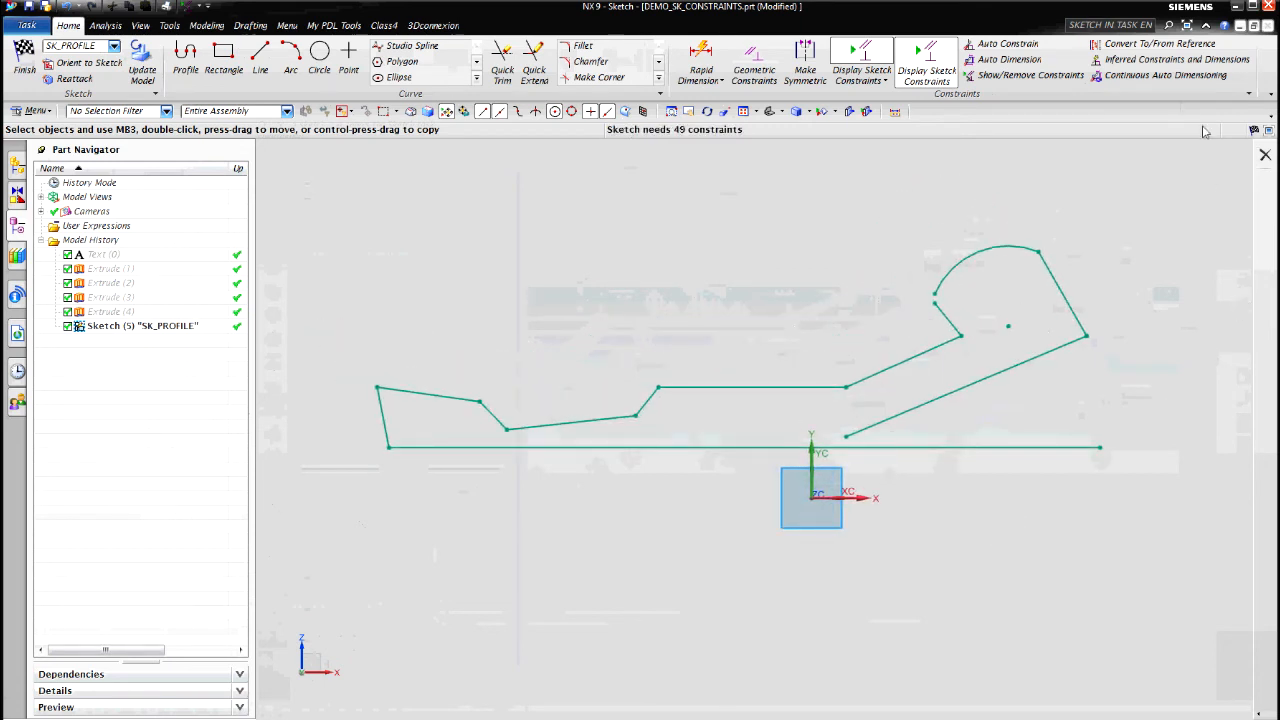
click(1028, 49)
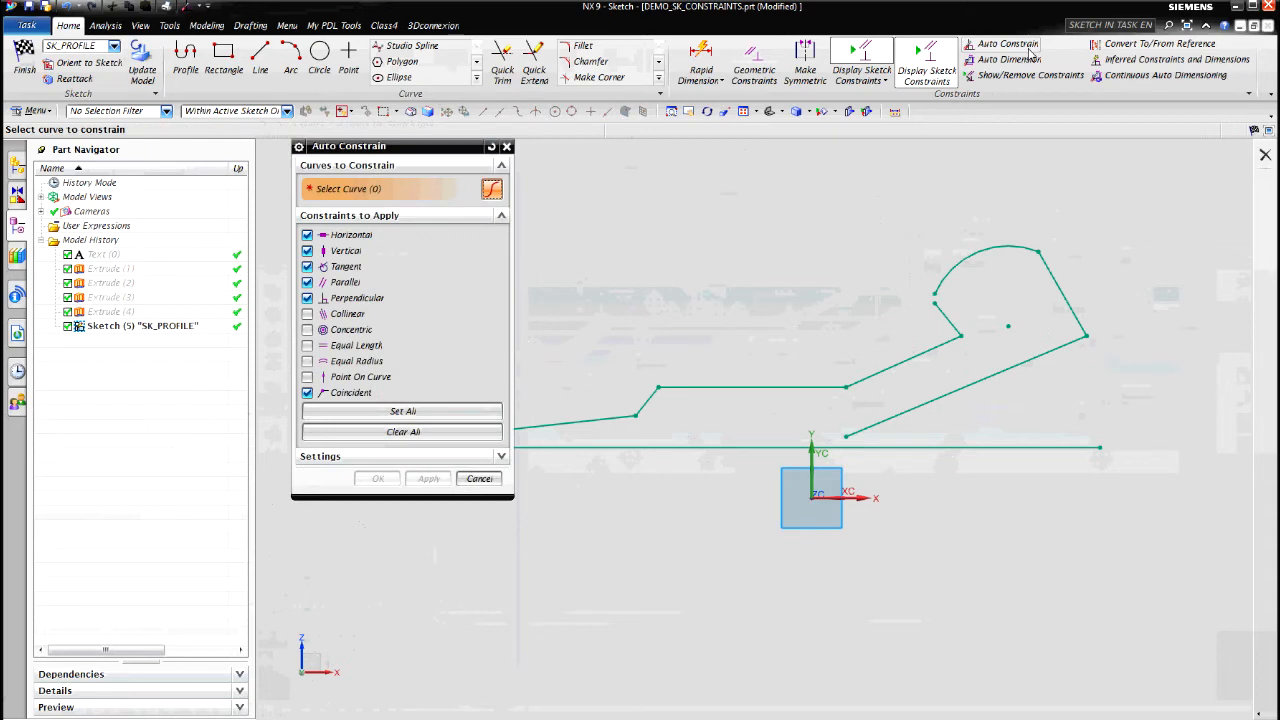
drag(465, 155, 241, 173)
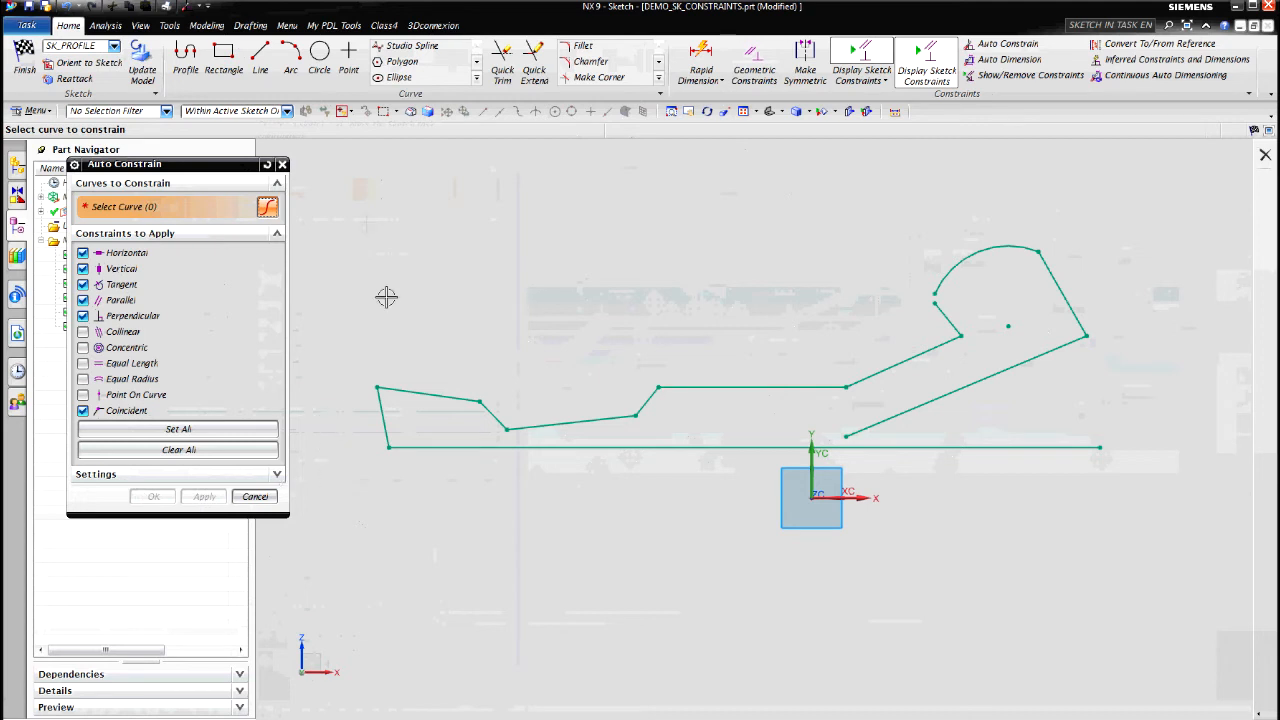
mouse_move(357, 180)
mouse_down()
mouse_move(491, 429)
mouse_move(1153, 467)
mouse_up()
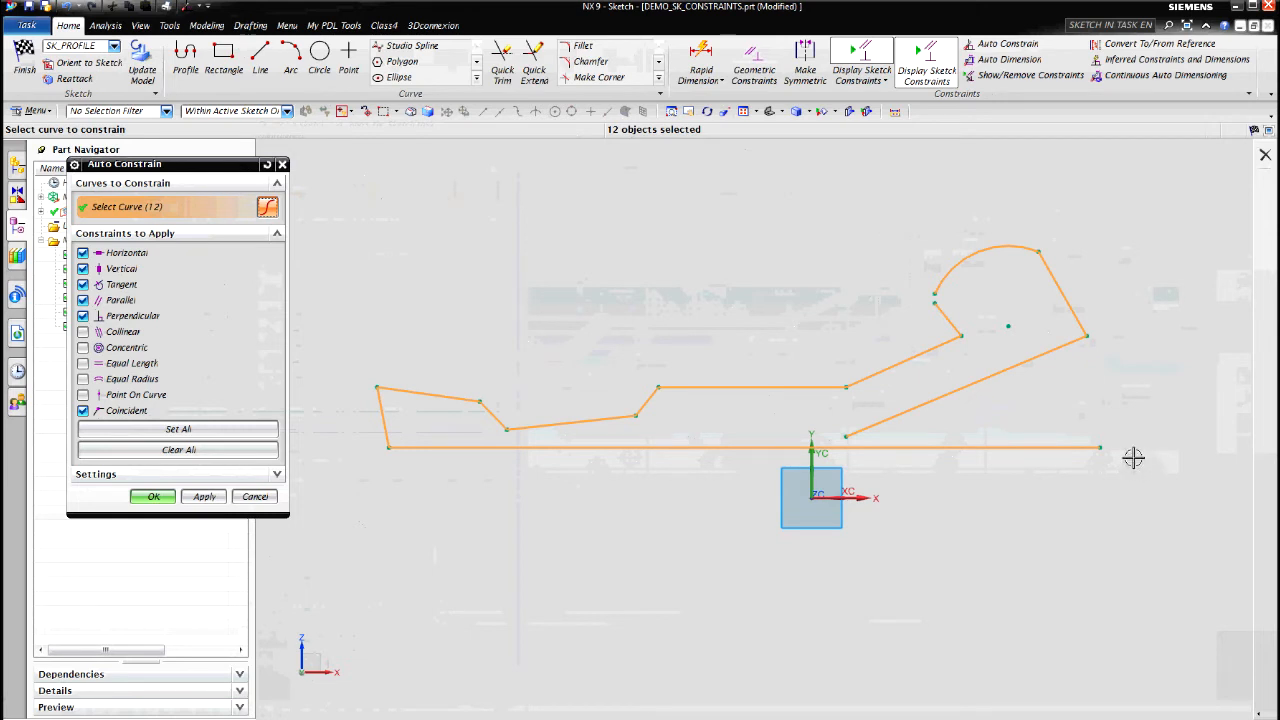
click(154, 497)
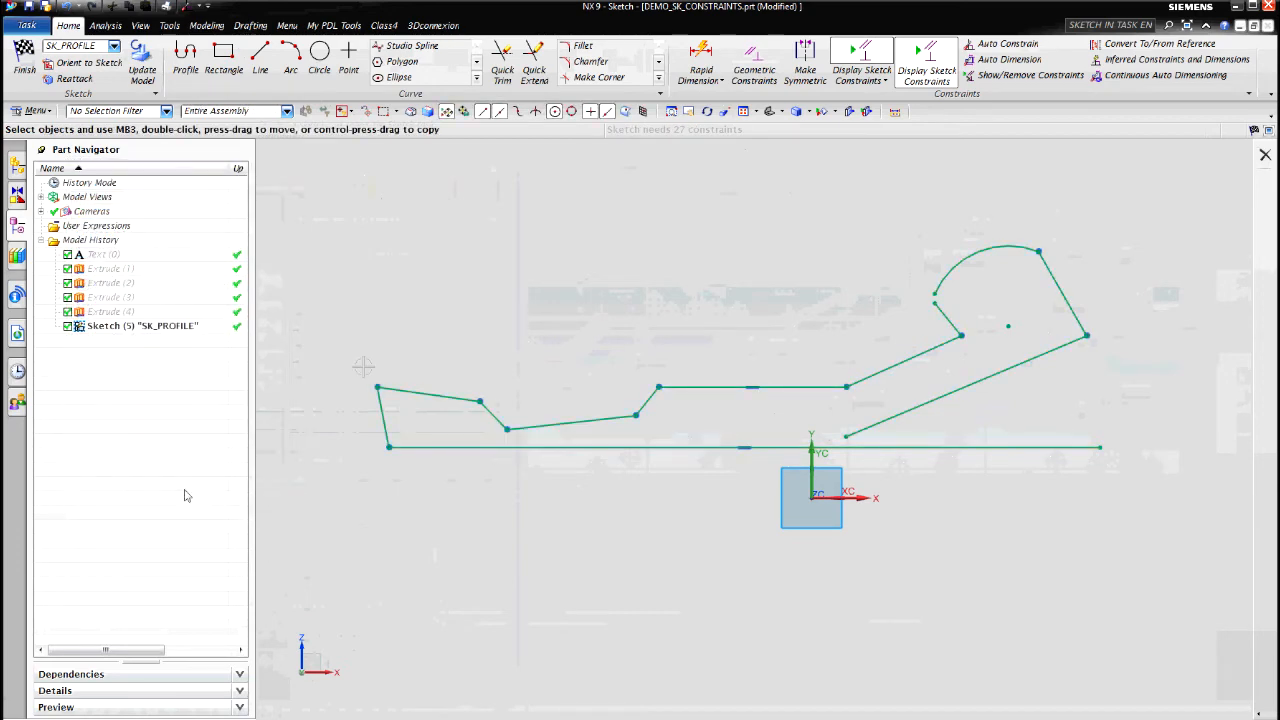
- List all constraints in the active sketch and examine which curves the coincident and horizontal entries belong to
click(1002, 78)
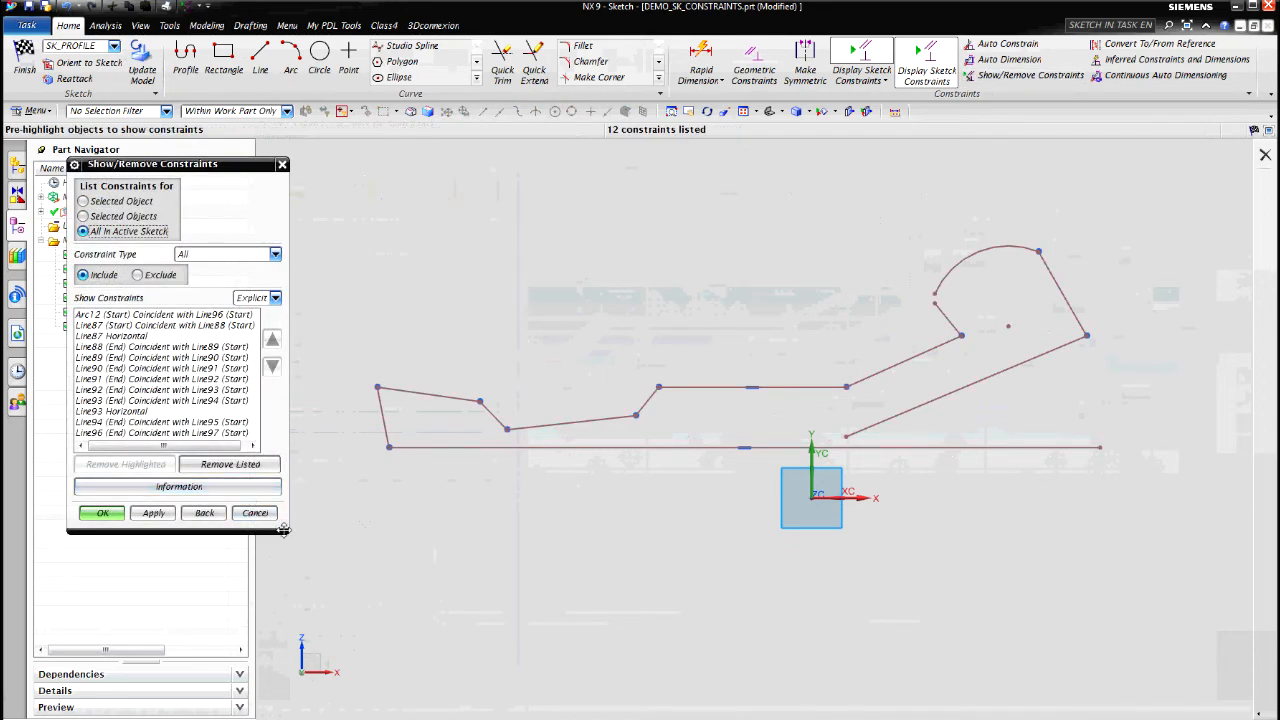
drag(285, 533, 357, 619)
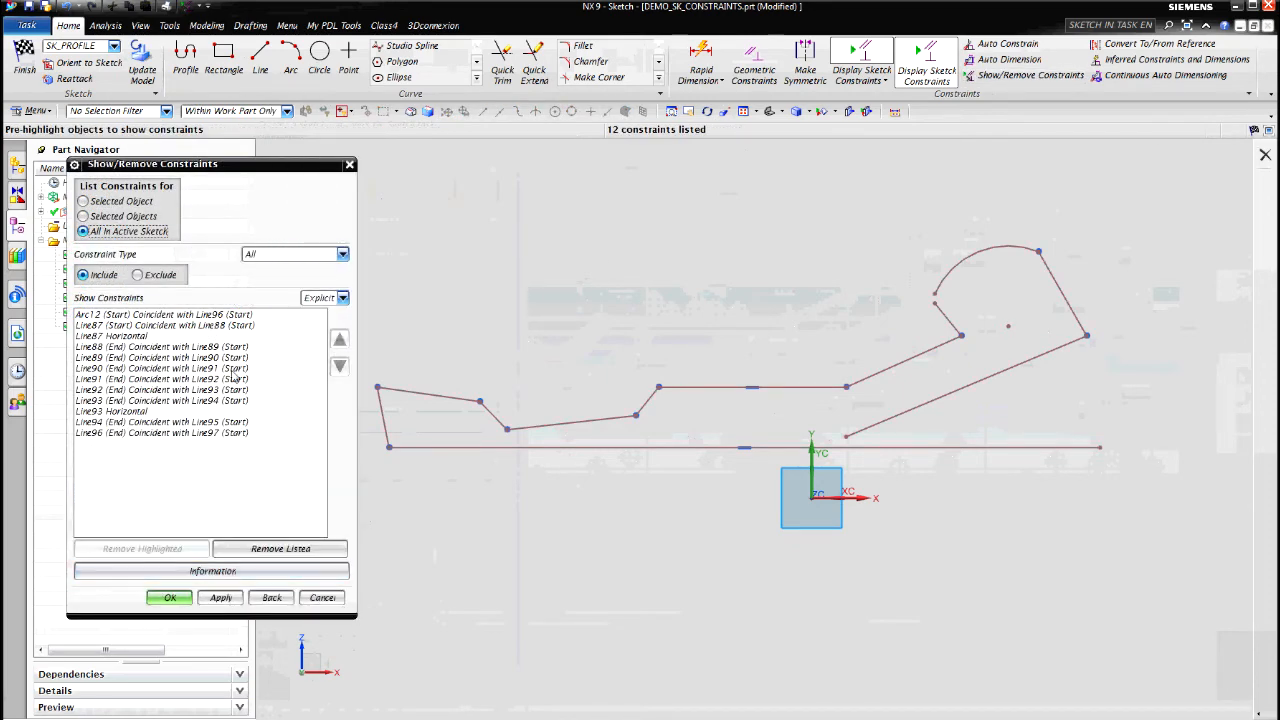
click(250, 315)
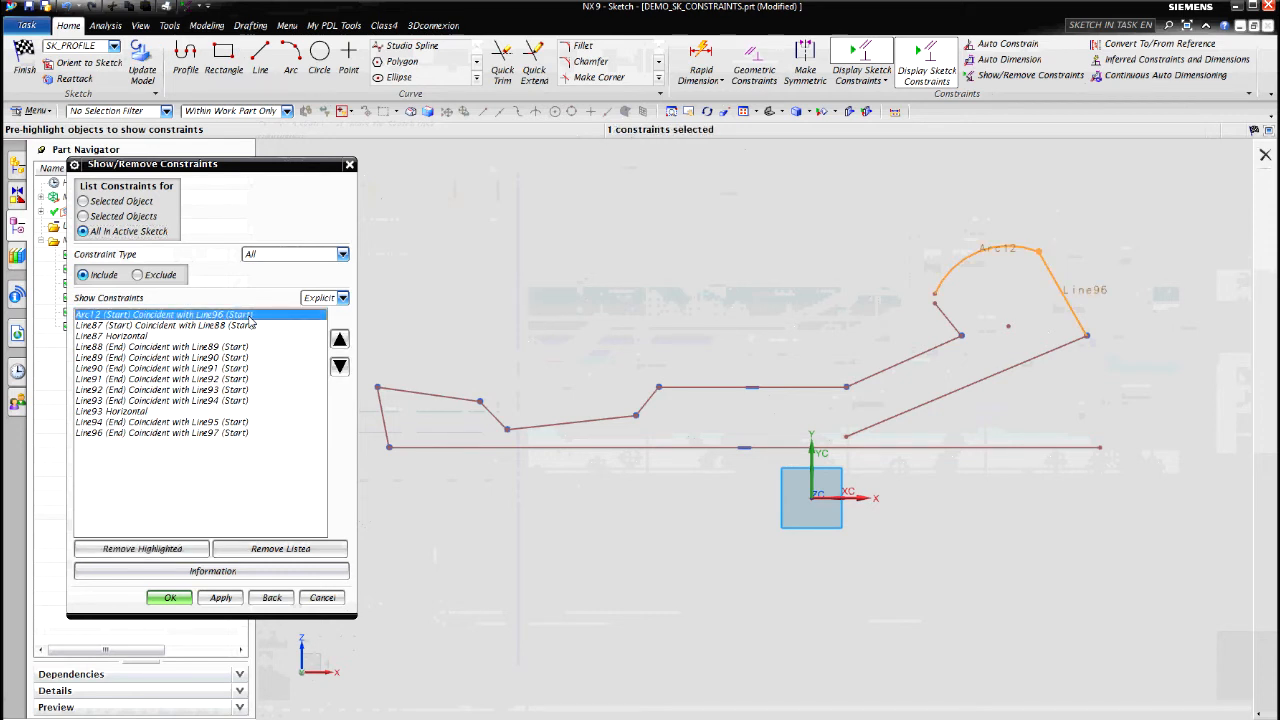
click(228, 326)
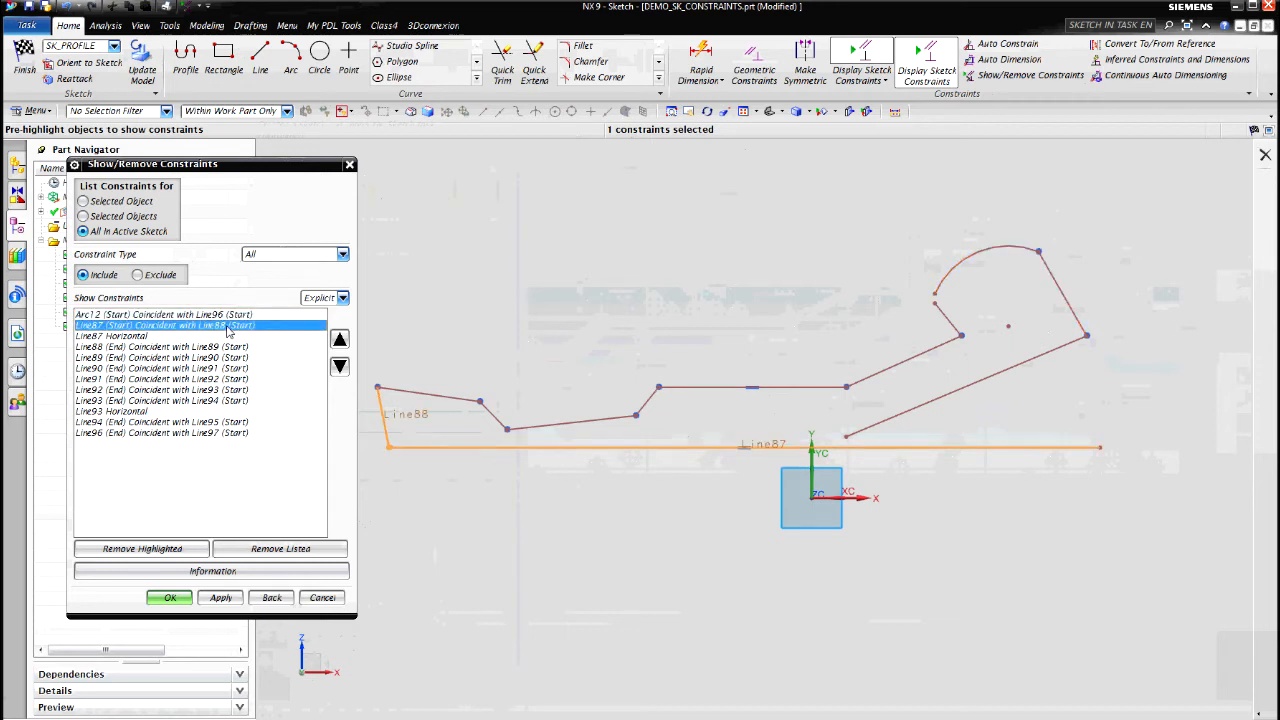
click(148, 337)
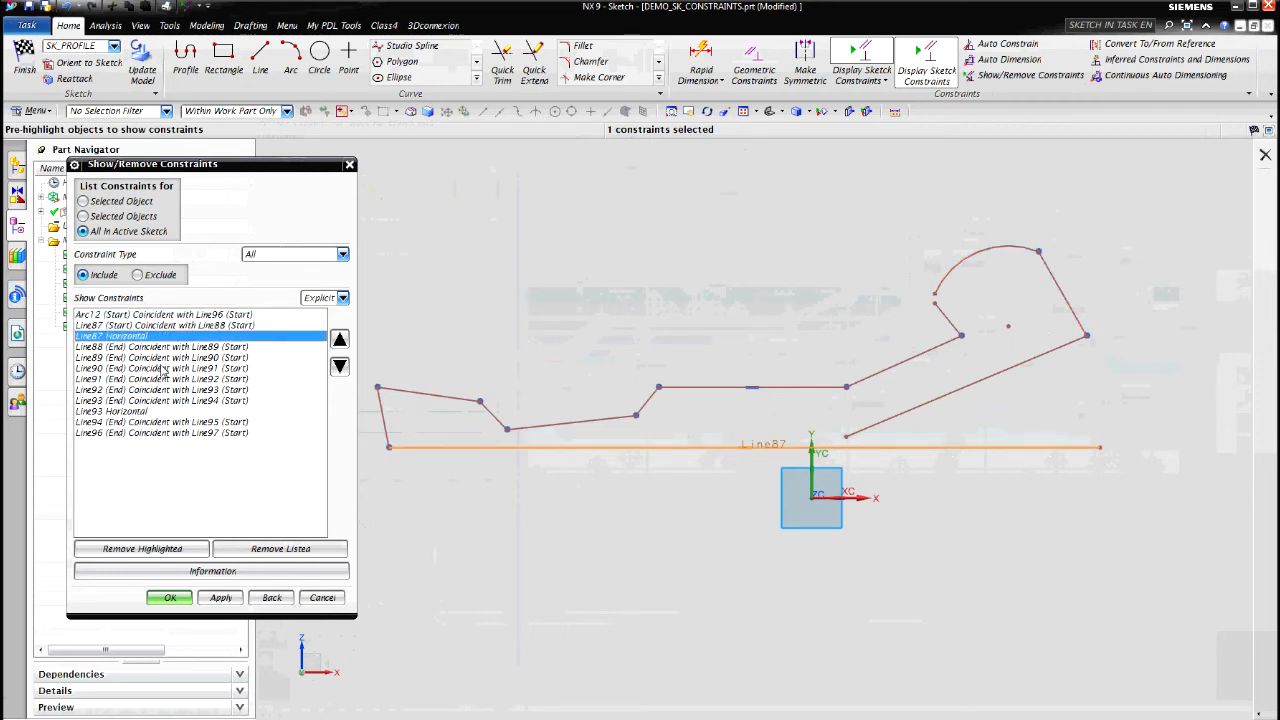
click(136, 414)
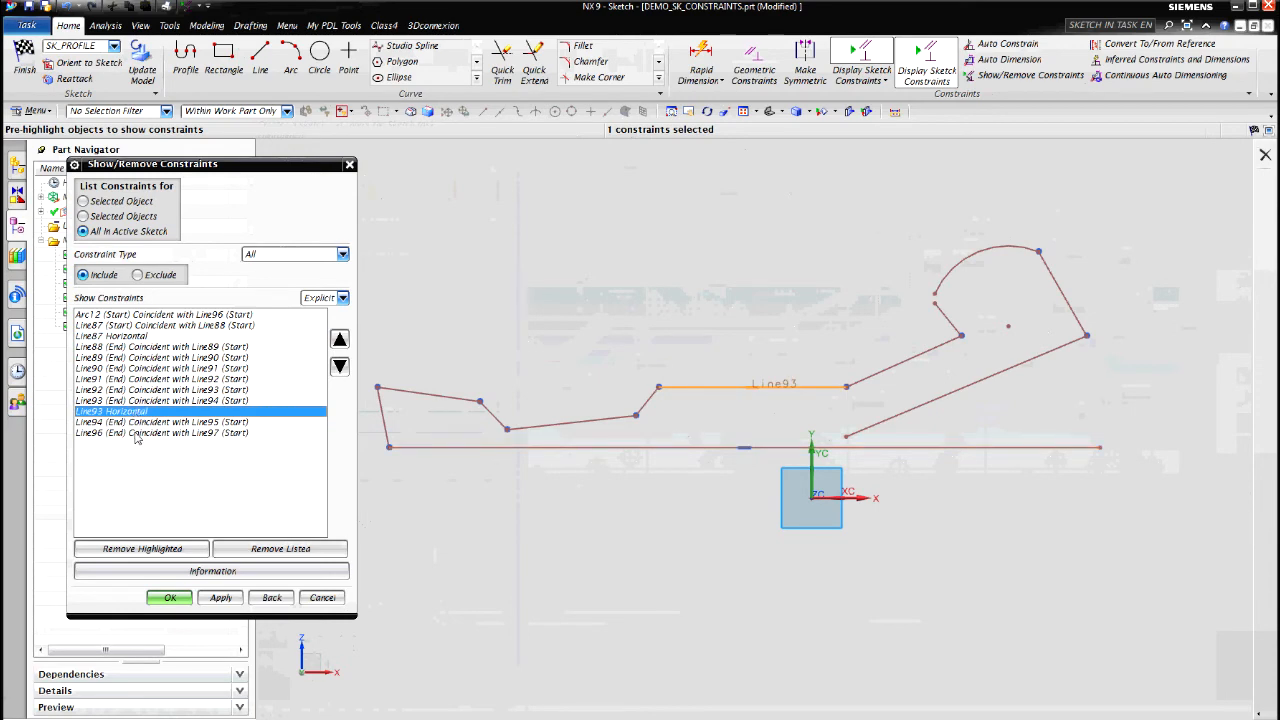
click(170, 598)
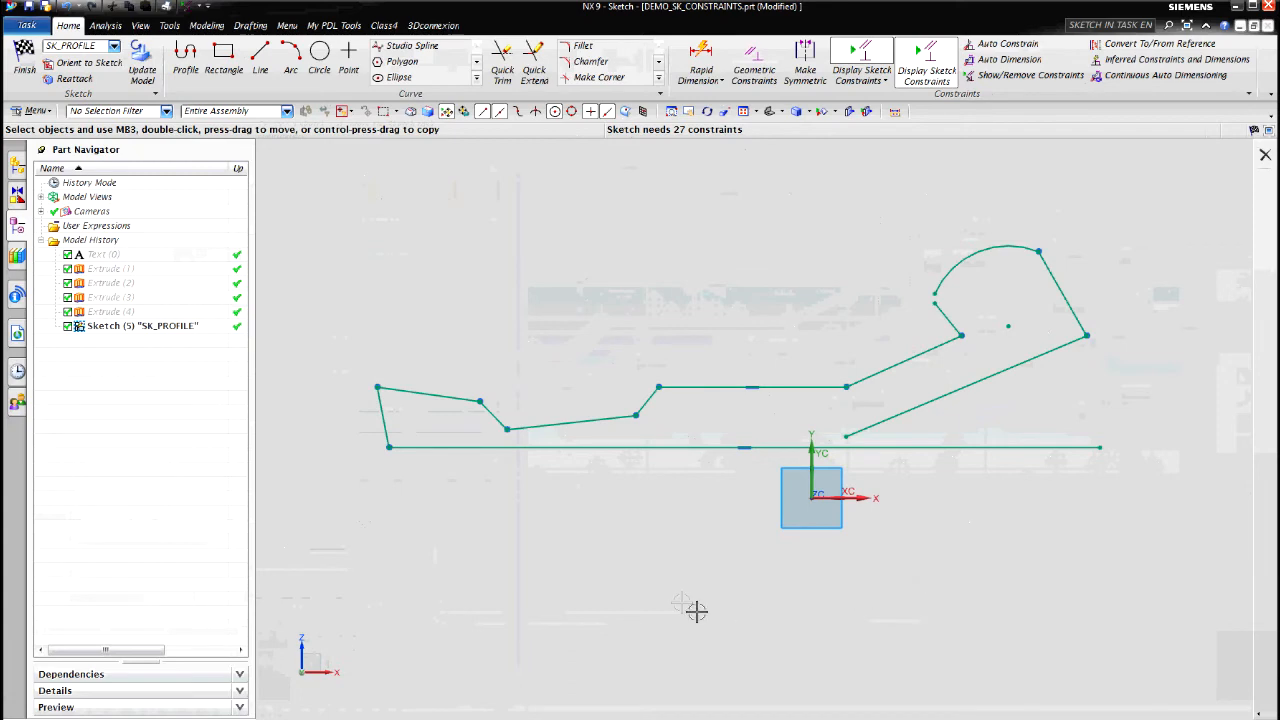
- Apply a Vertical geometric constraint to the steep edge at the profile's left end
click(757, 75)
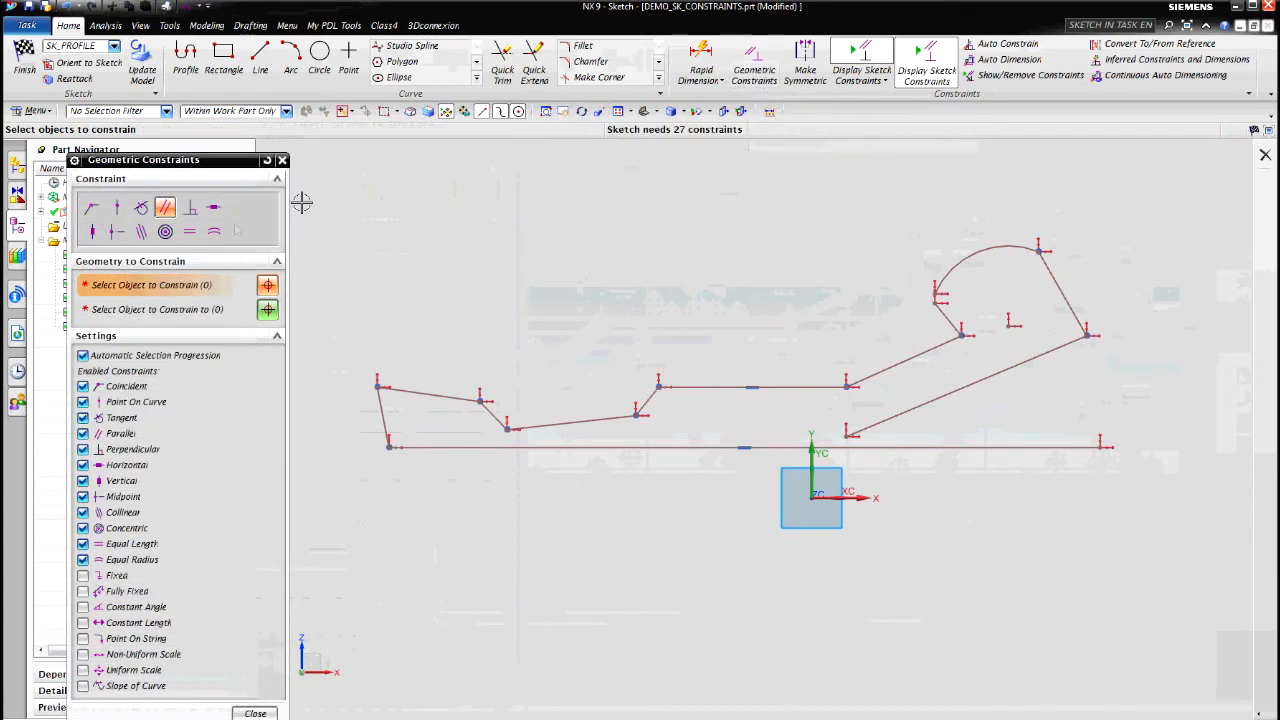
click(98, 236)
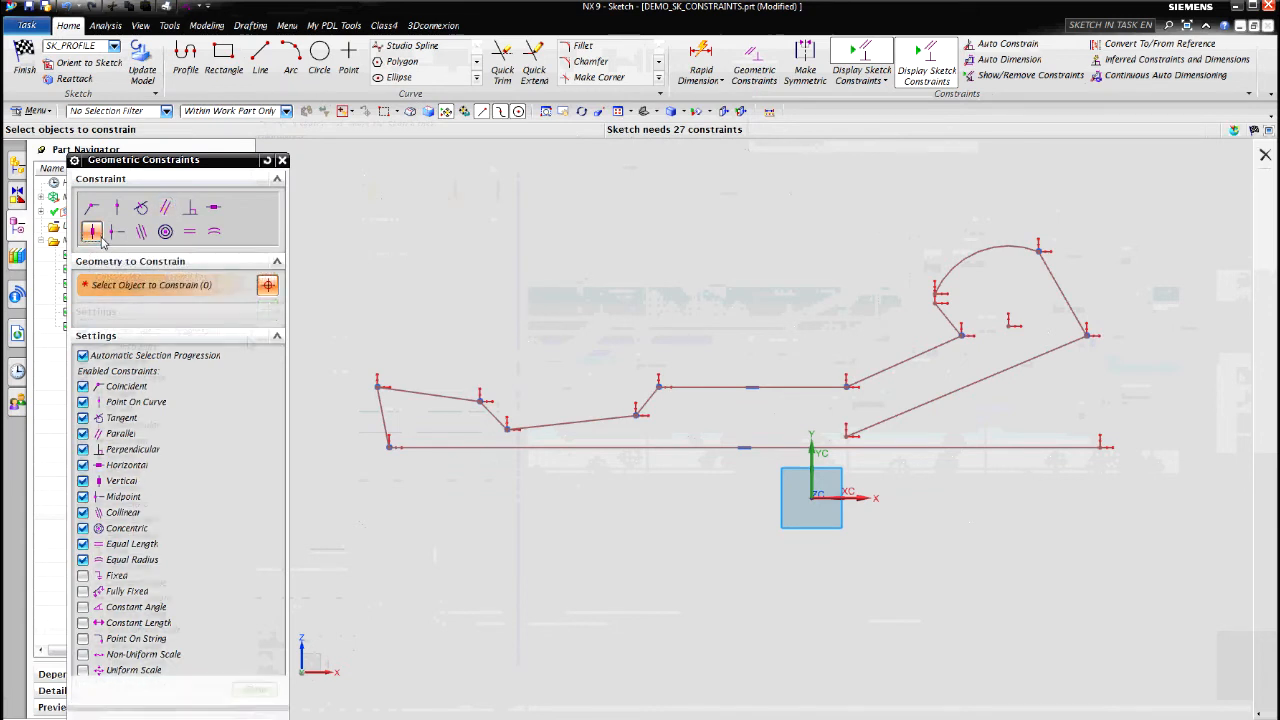
click(384, 408)
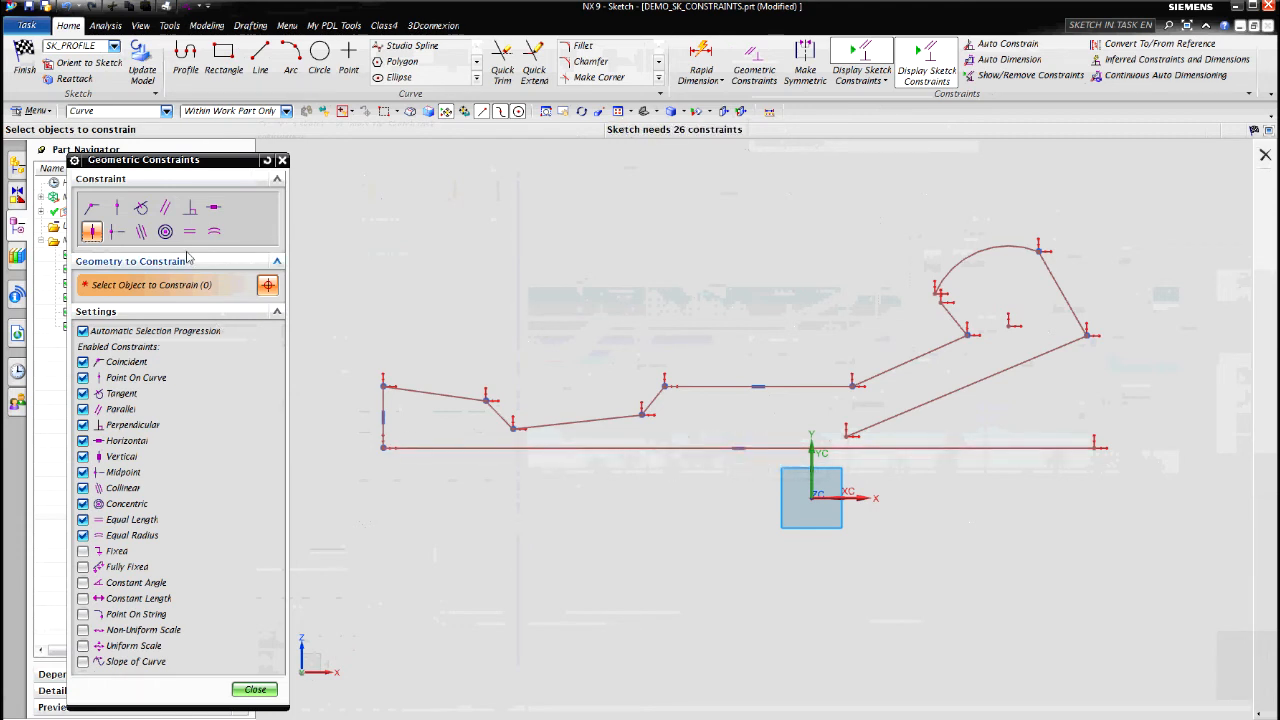
- Make the notch's bottom line parallel to the long horizontal base line
click(166, 208)
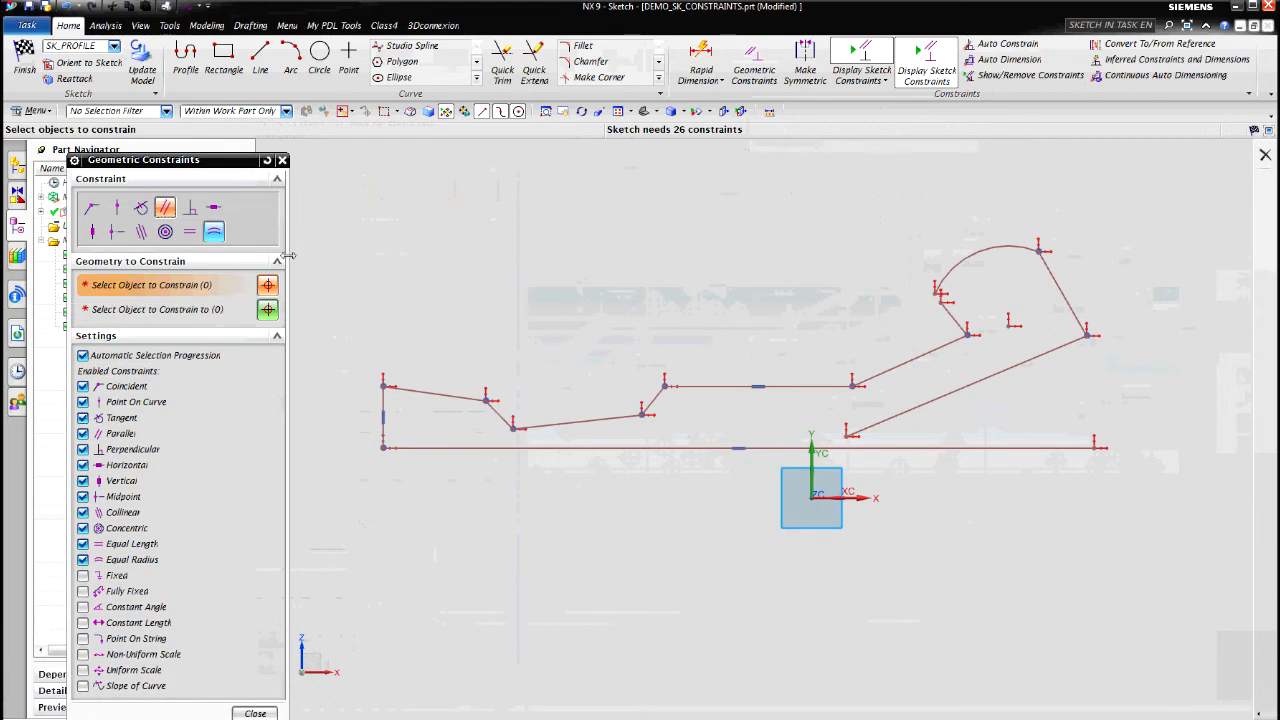
click(660, 449)
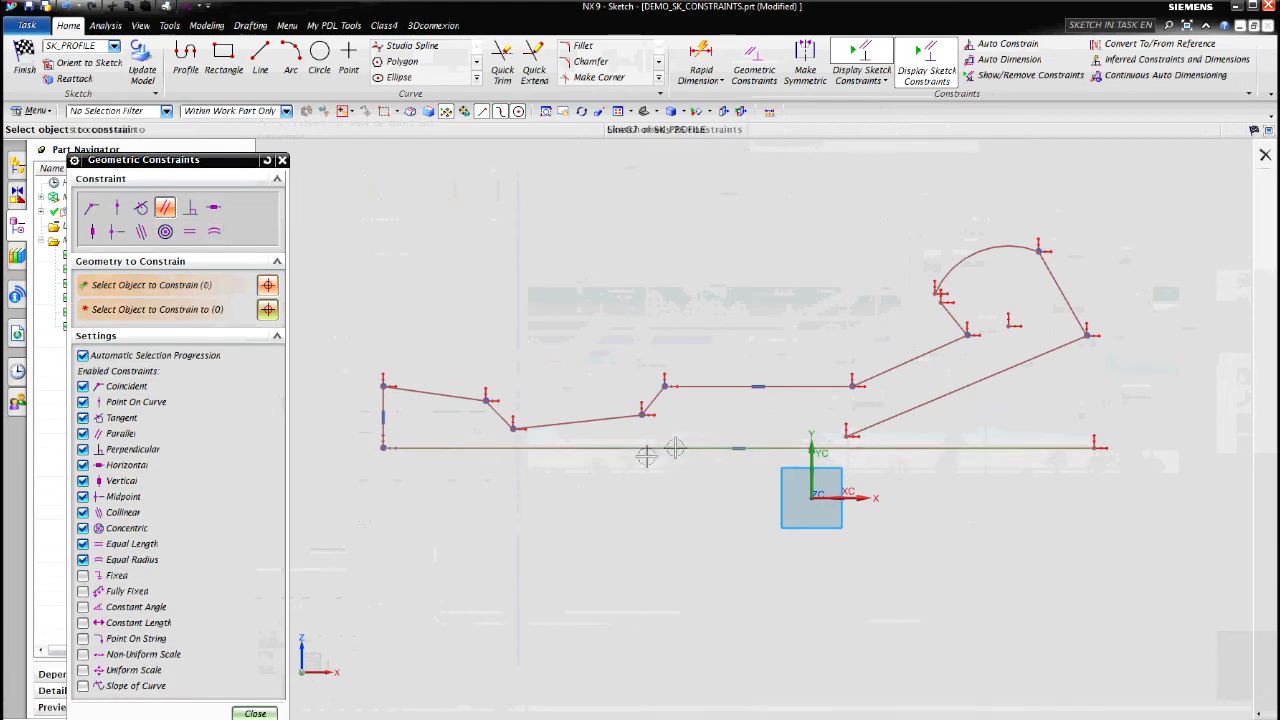
click(589, 421)
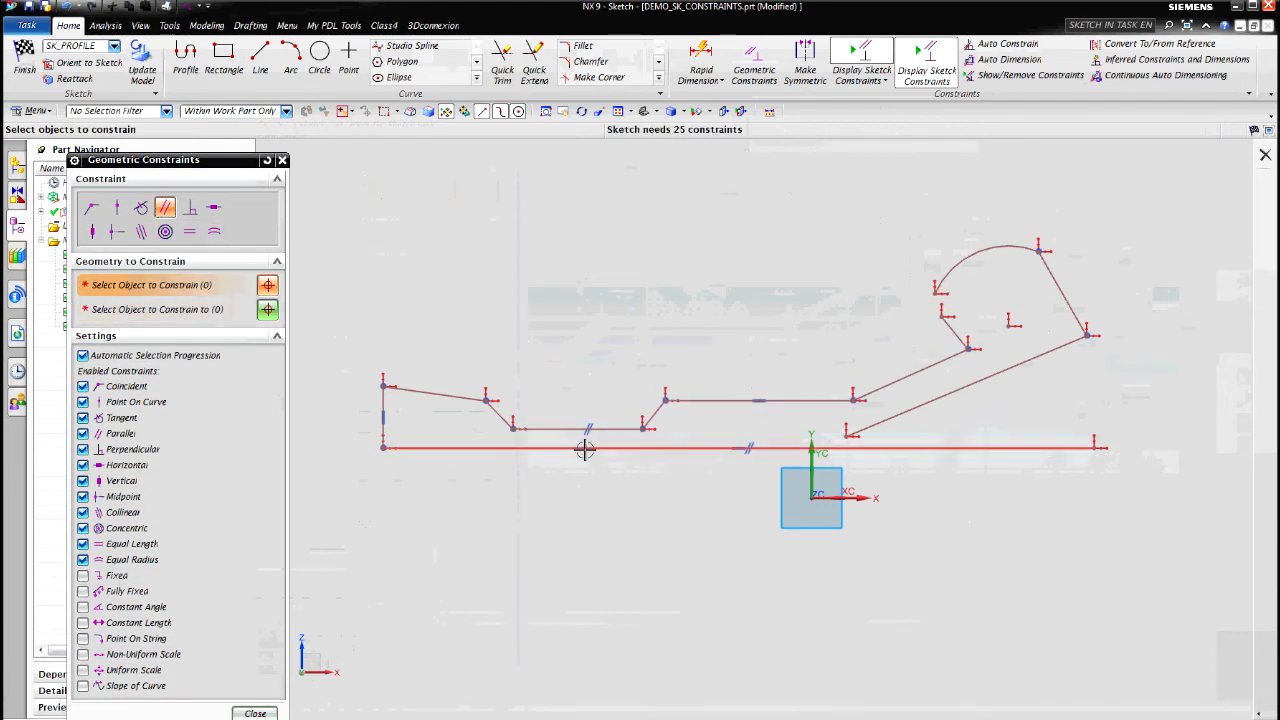
- Try making the sloped top edge at the profile's left end parallel to the arm's long lower line, and undo it
click(447, 399)
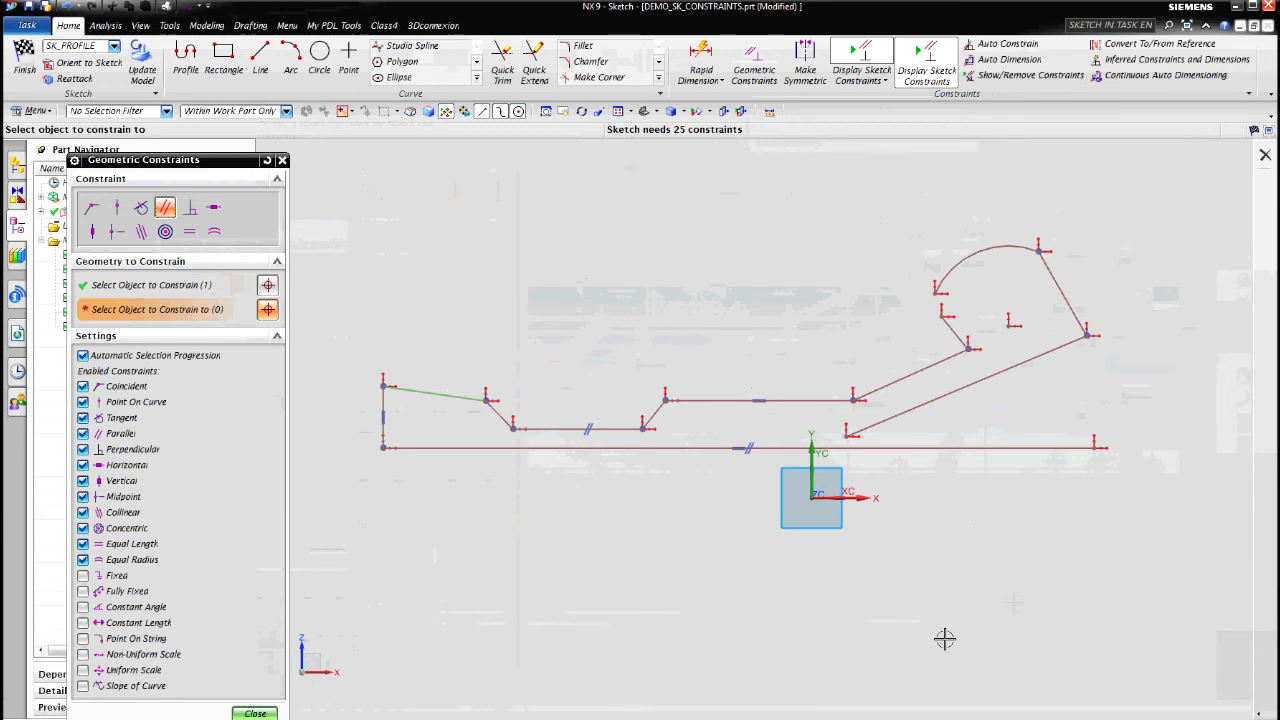
click(966, 386)
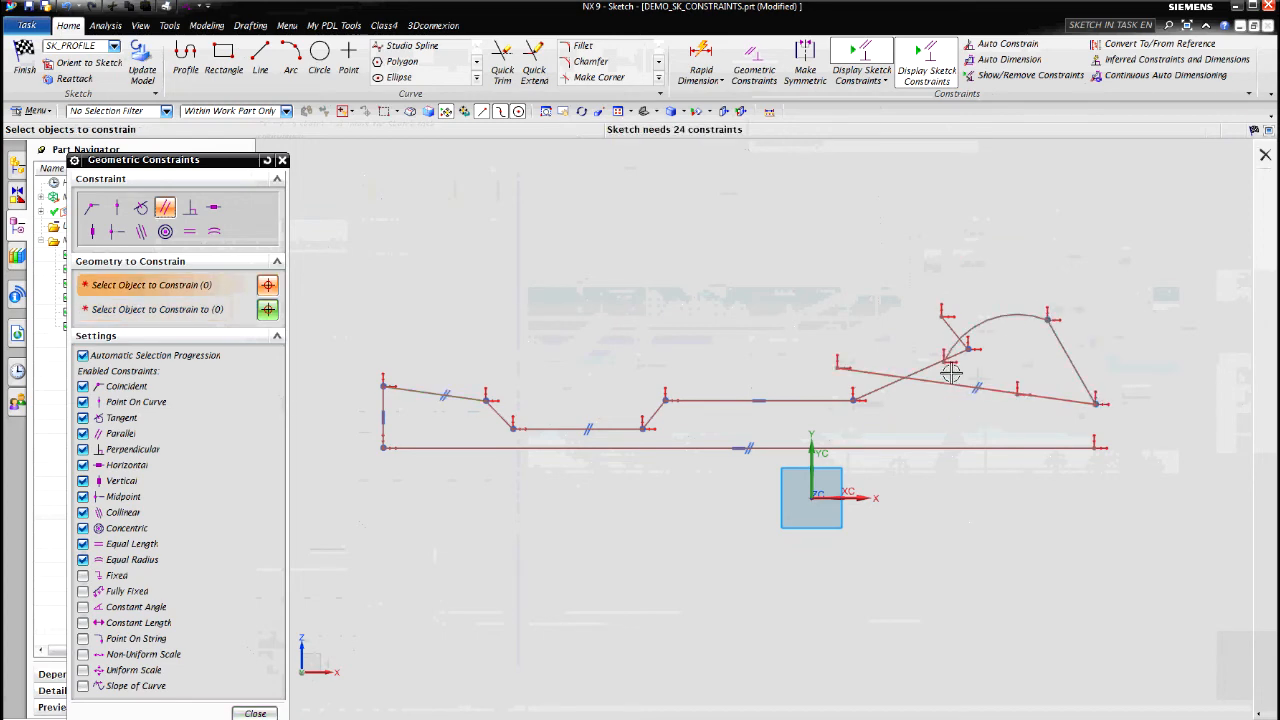
right_click(1125, 262)
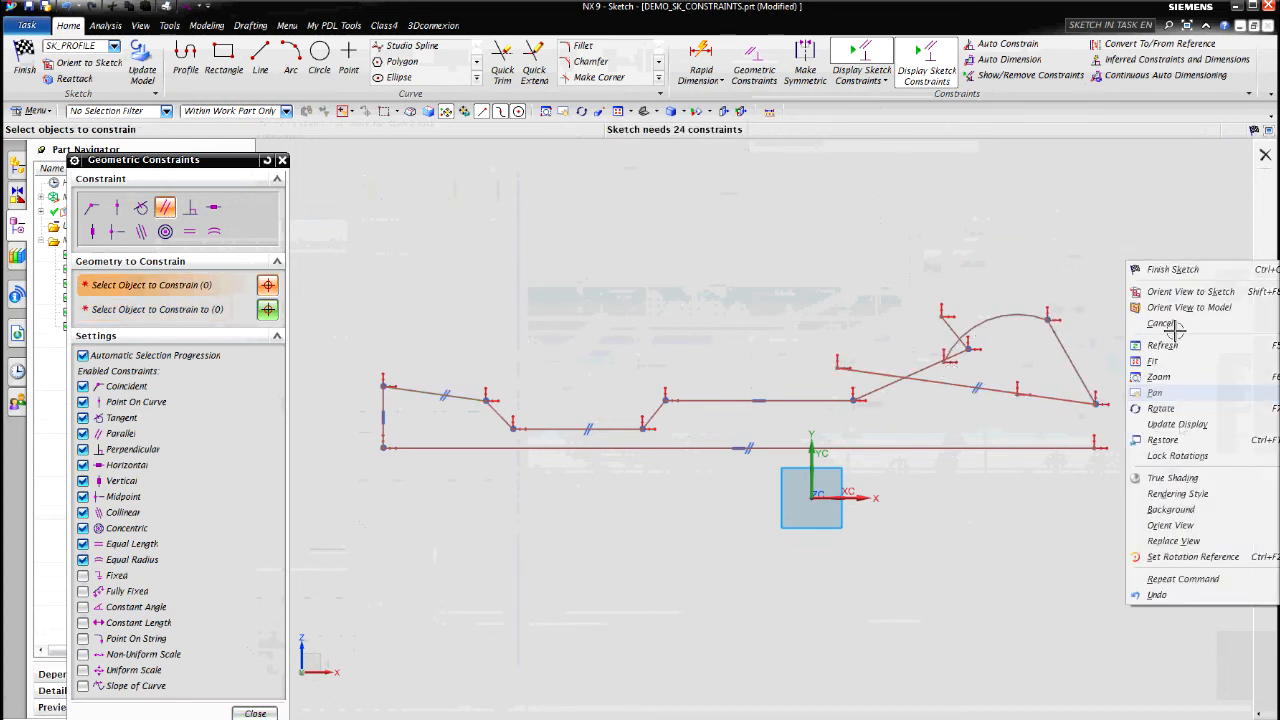
click(1157, 595)
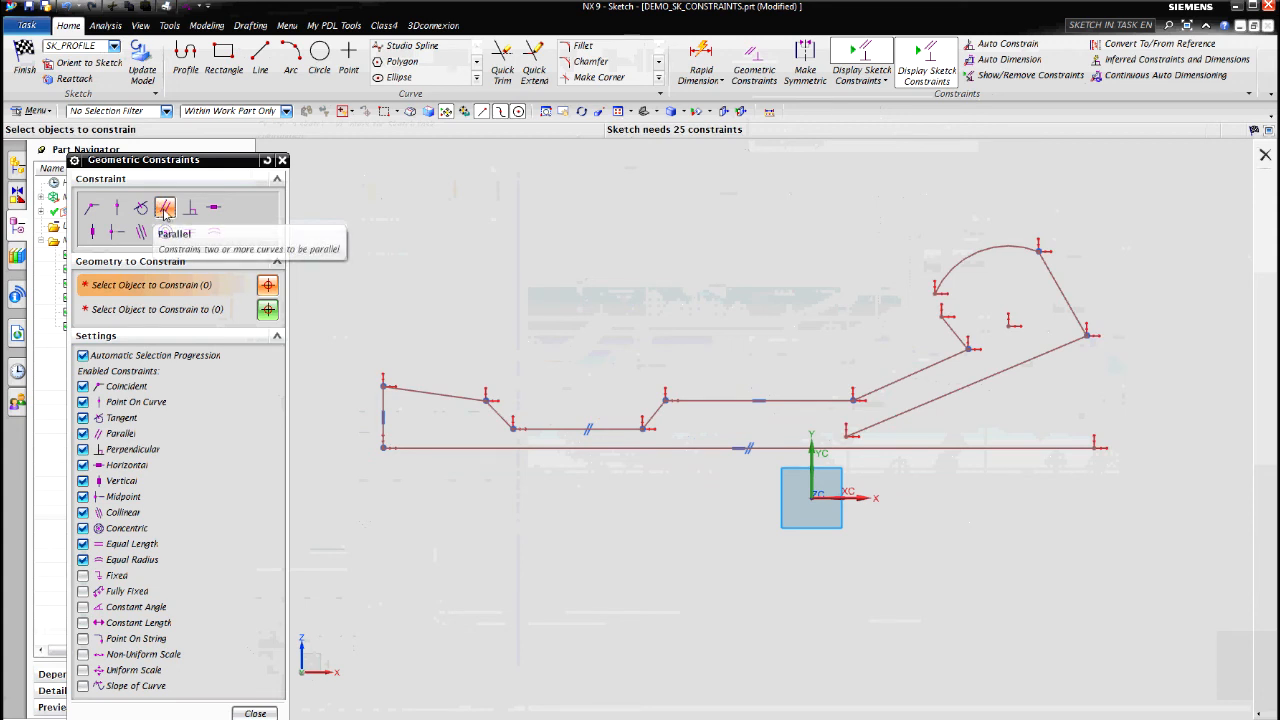
- Make the arm's upper and lower sloping lines parallel, and its steep end edge parallel to the short back-slanted line
click(943, 360)
click(973, 381)
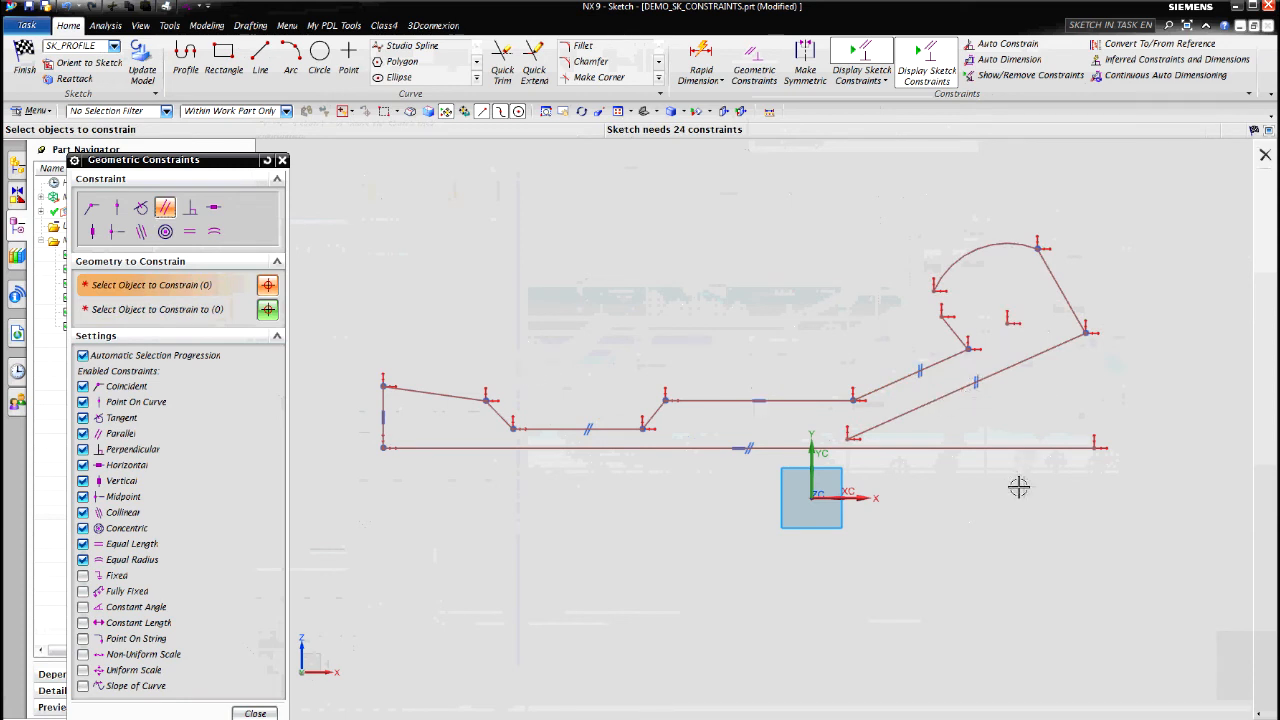
click(1050, 265)
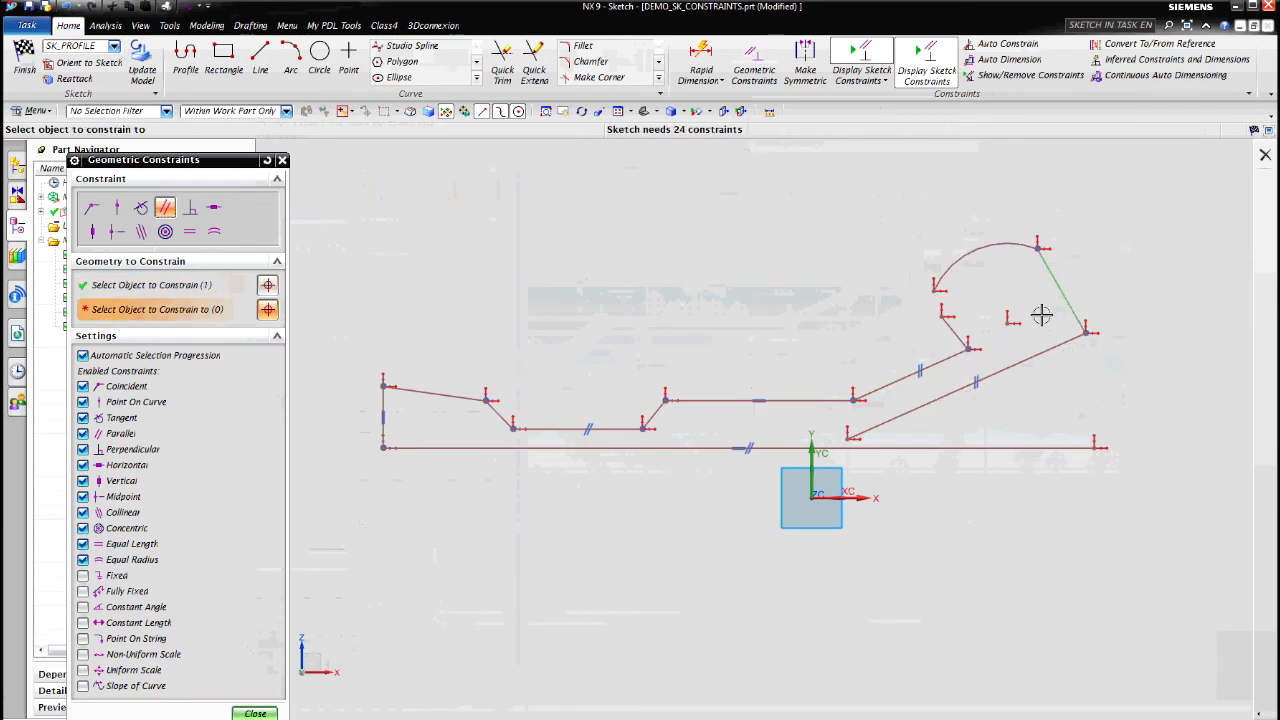
click(955, 326)
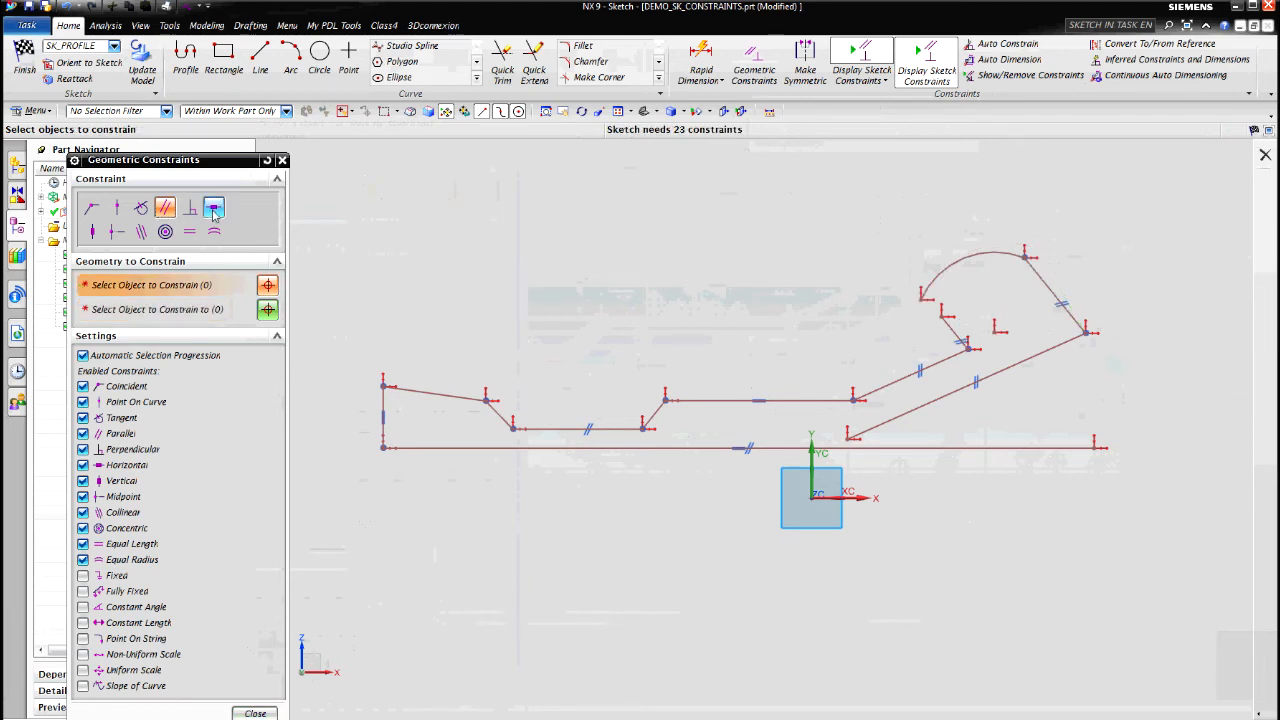
- Apply a Perpendicular constraint between the arm's steep end edge and its long lower sloping line
click(193, 214)
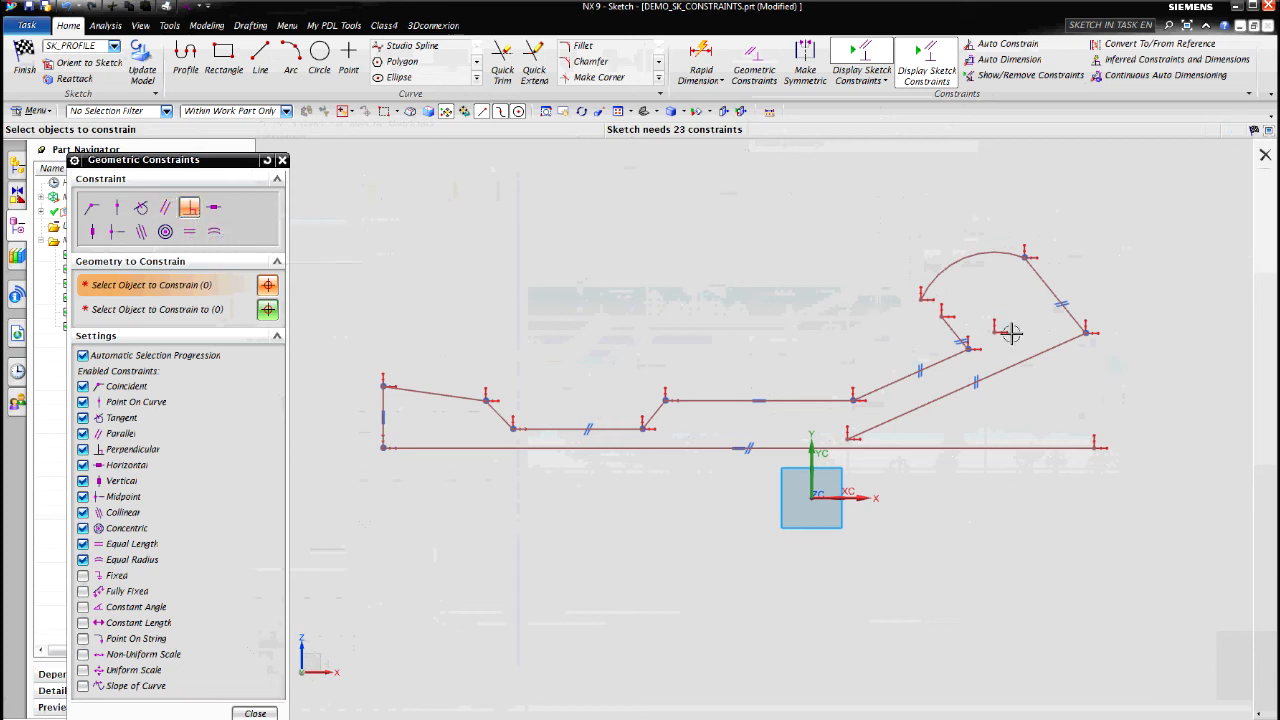
click(1044, 281)
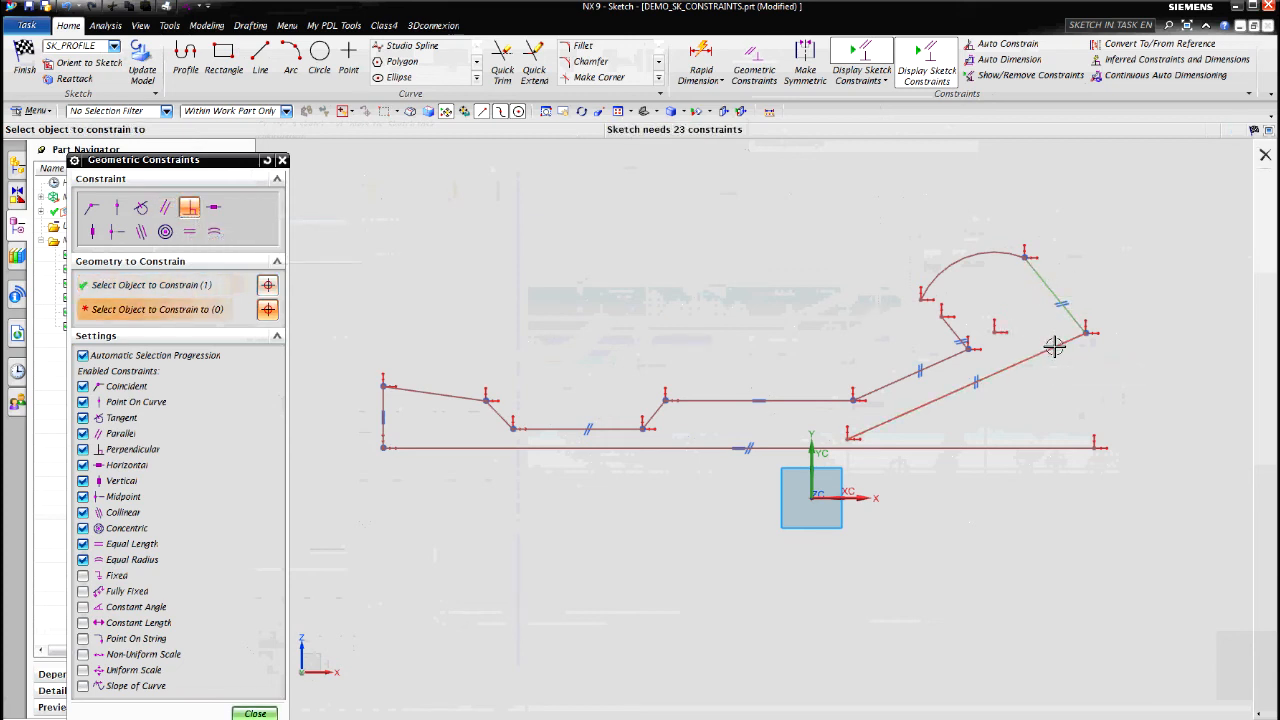
click(1054, 346)
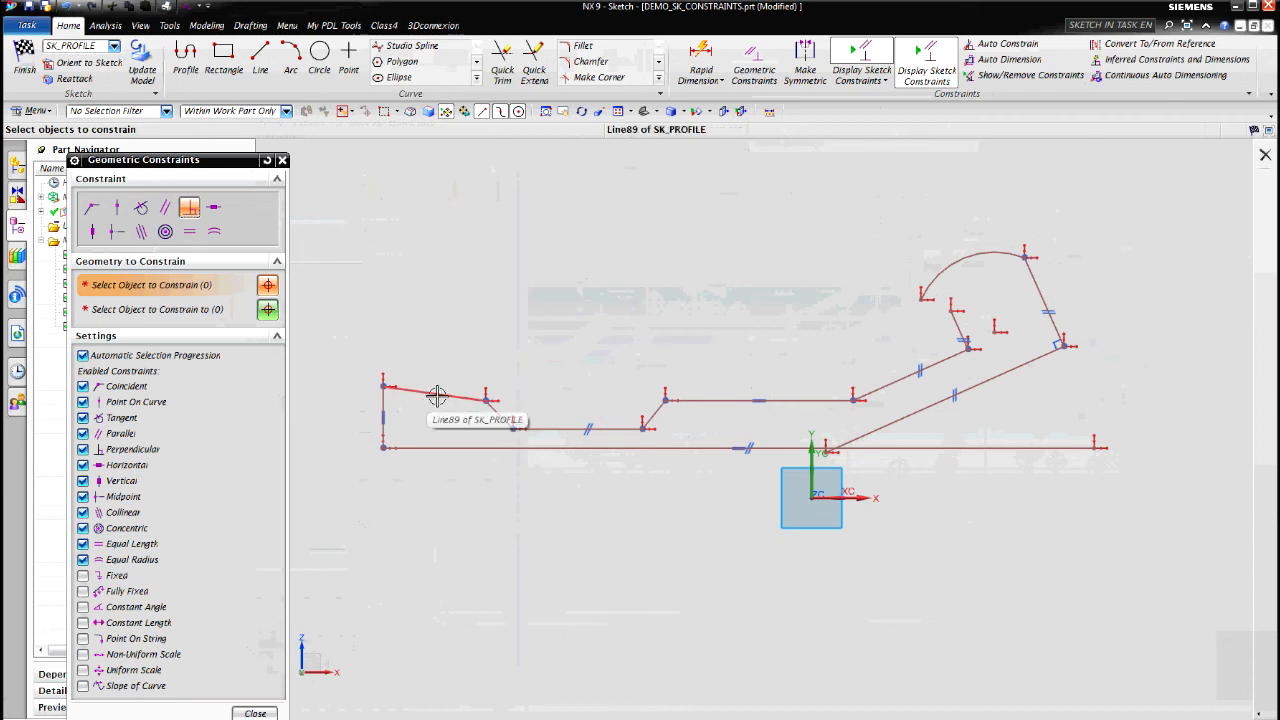
- Make the sloped top edge at the profile's left end collinear with the horizontal line beyond the notch, and finish applying geometric constraints
click(140, 232)
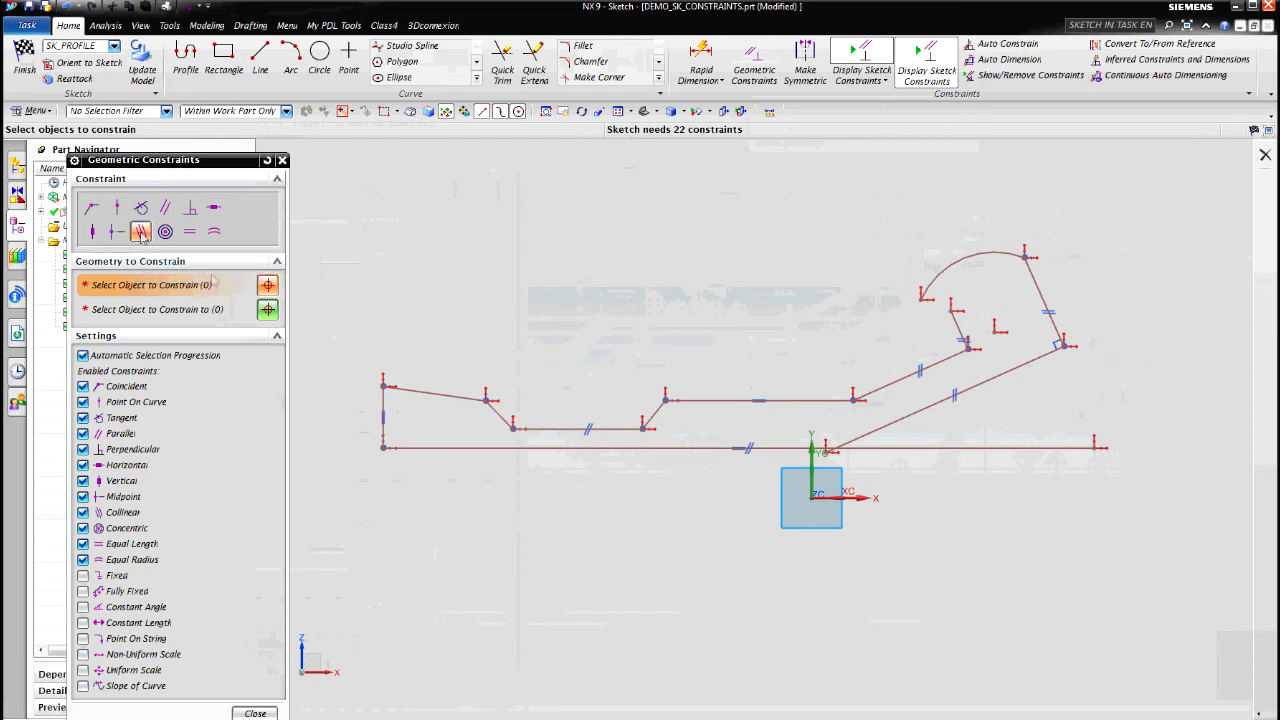
click(457, 396)
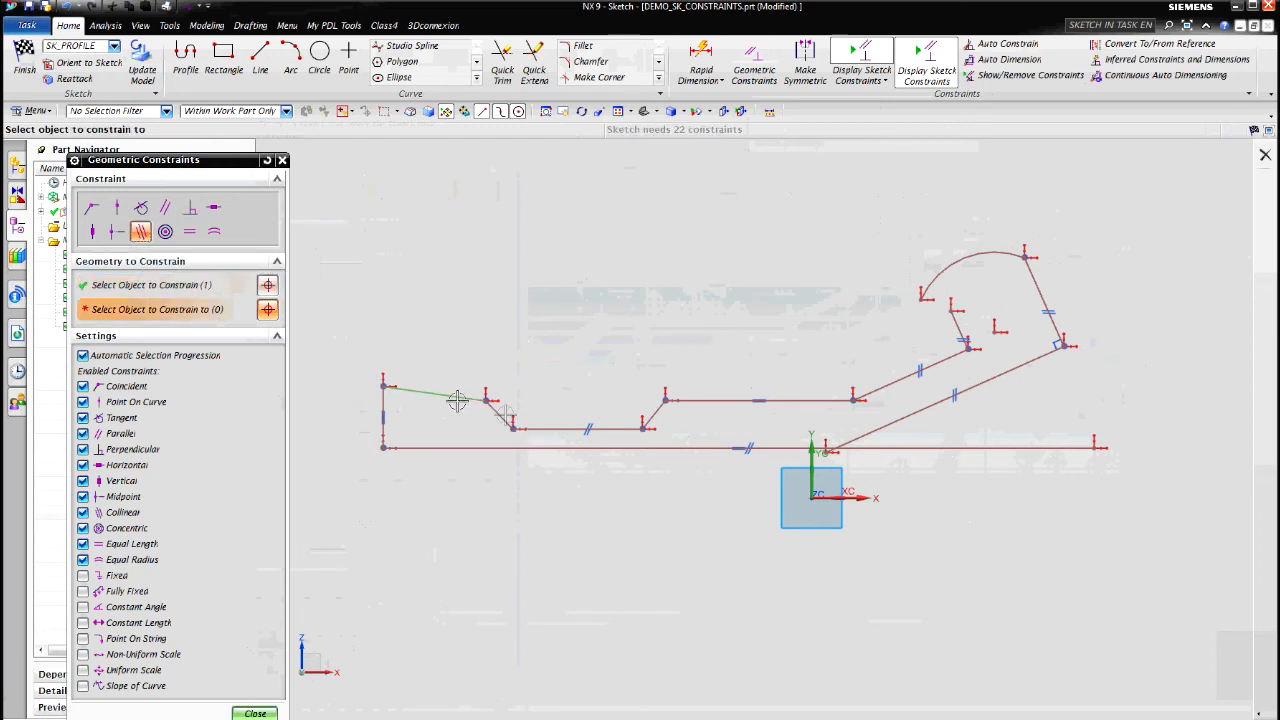
click(709, 400)
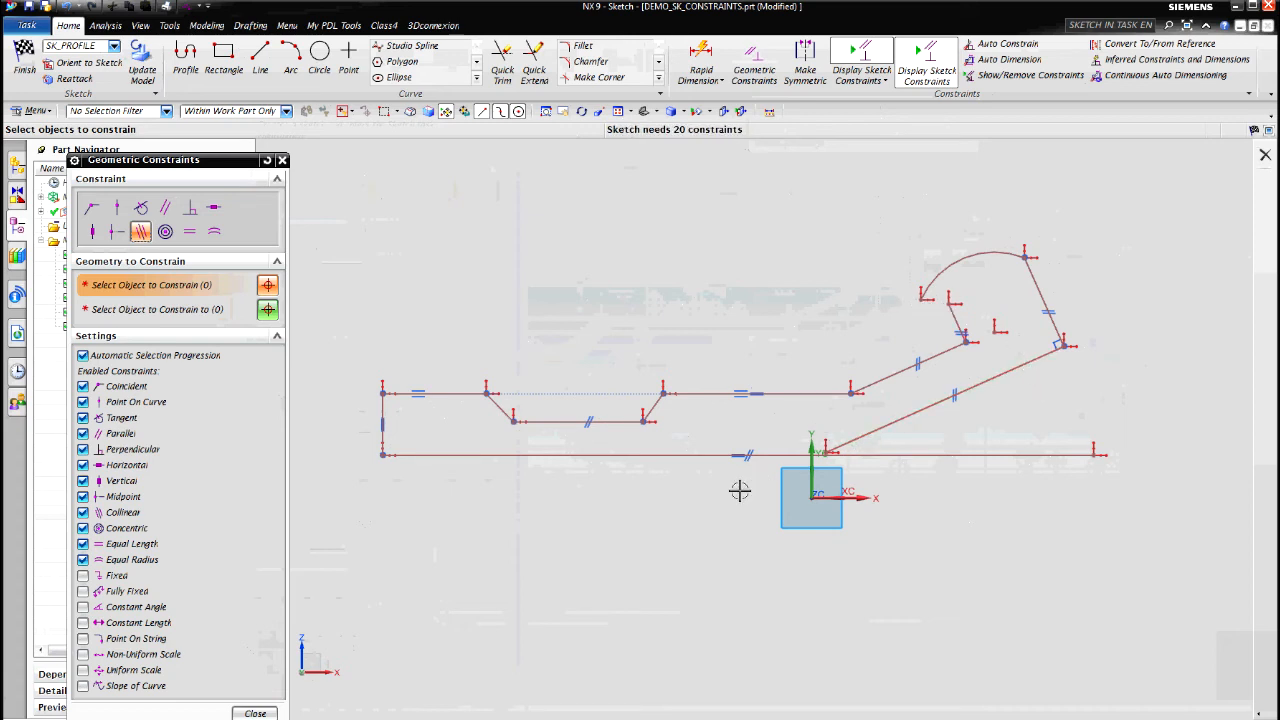
click(384, 435)
click(255, 713)
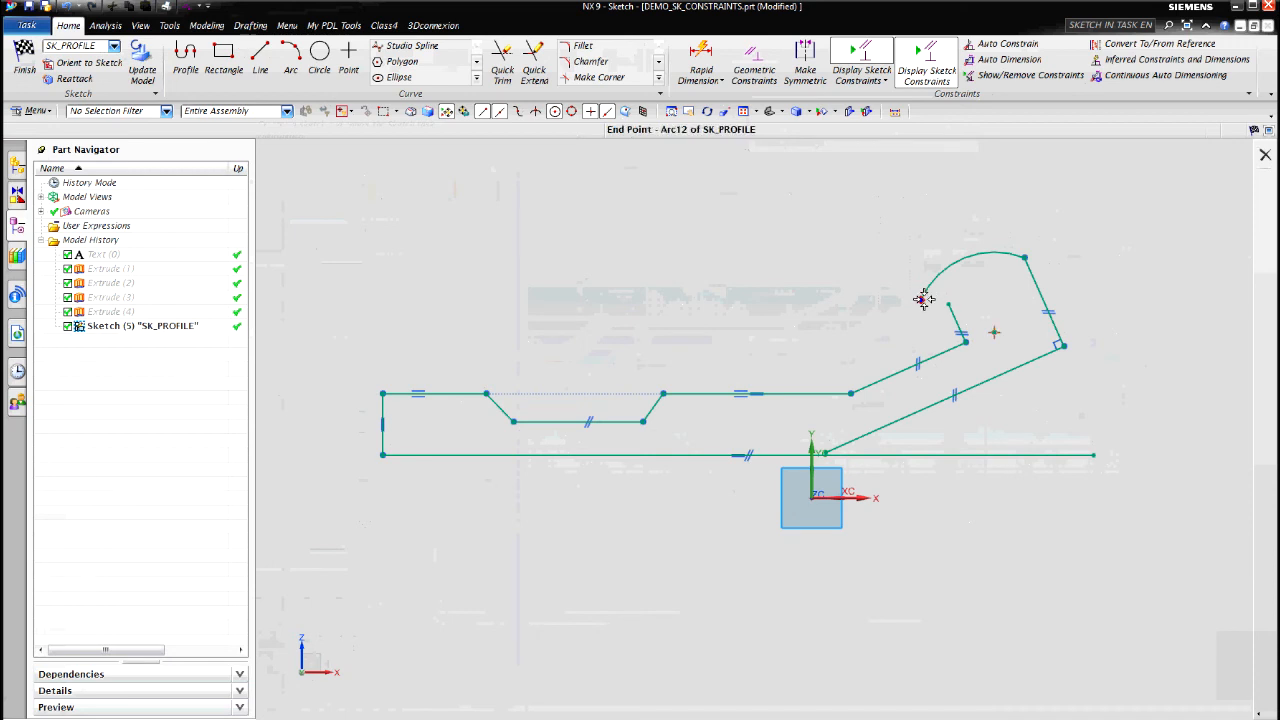
- Adjust the profile by moving the arc's open end towards the short line, the arm's end outward, the top lines and notch upward, and left edge outward
drag(945, 266, 942, 294)
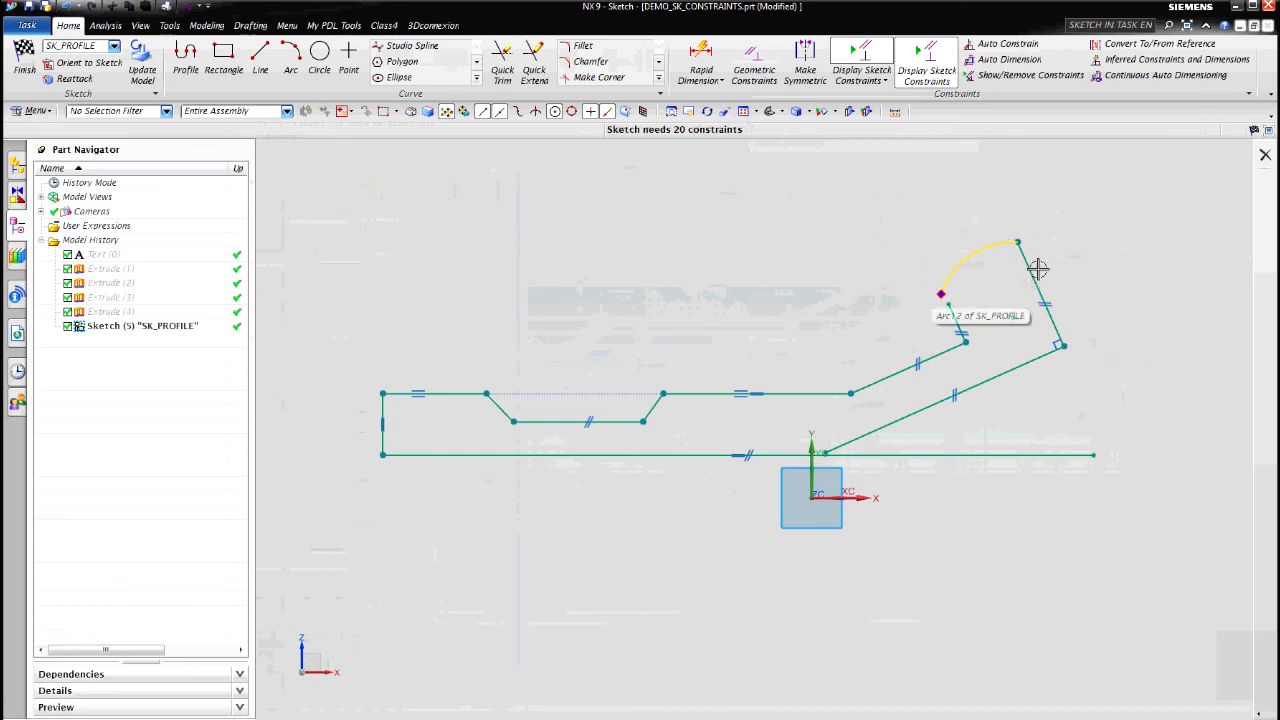
mouse_move(1028, 274)
mouse_down()
mouse_move(1063, 272)
mouse_move(1032, 279)
mouse_up()
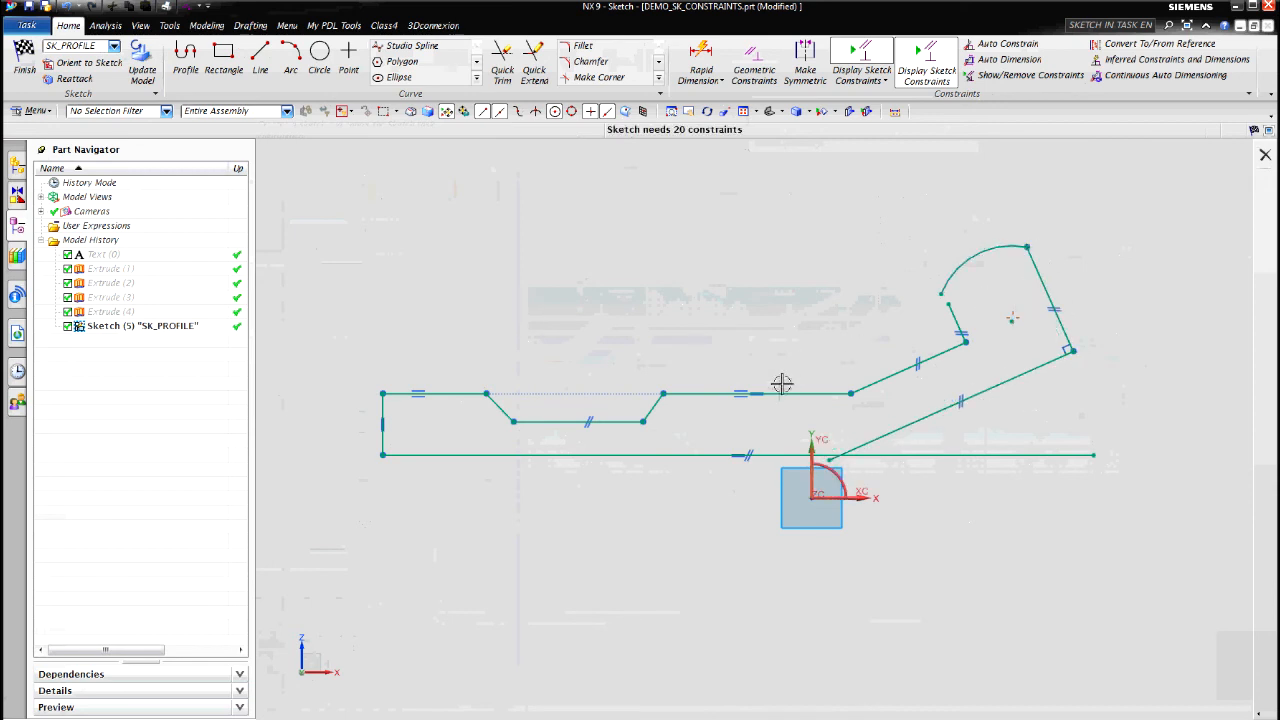
mouse_move(780, 393)
mouse_down()
mouse_move(783, 363)
mouse_move(783, 385)
mouse_up()
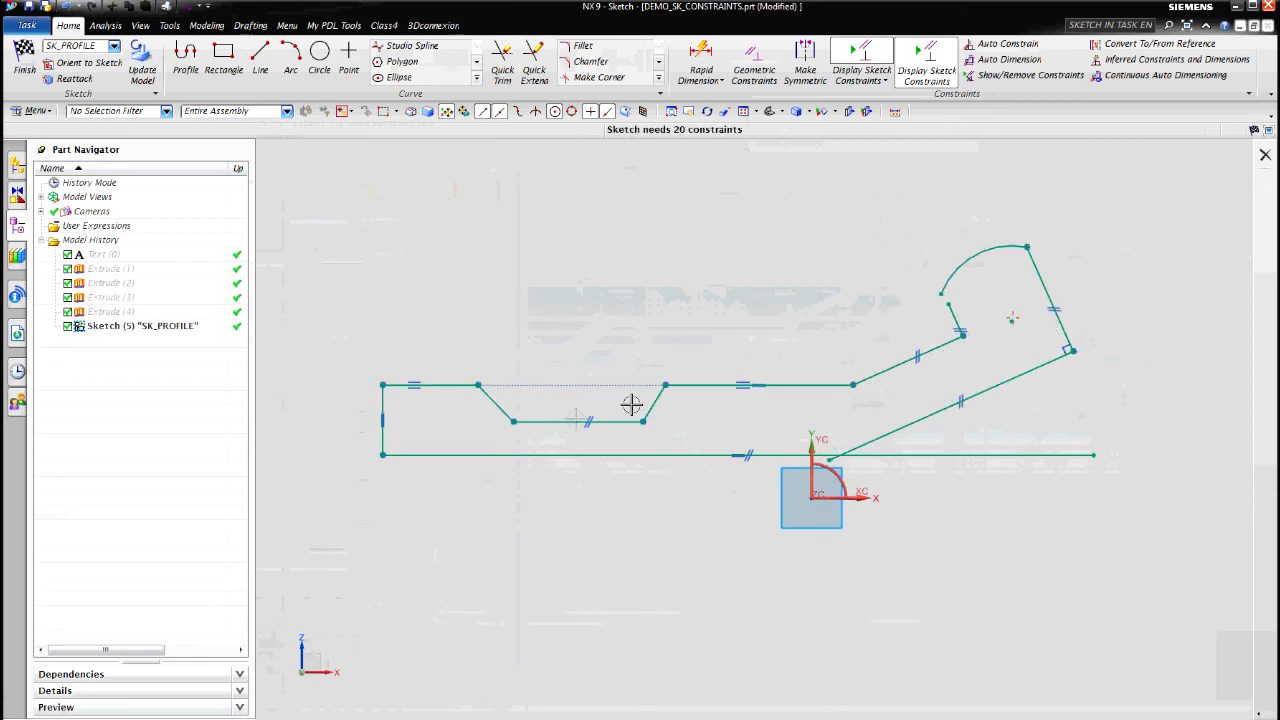
drag(558, 423, 560, 413)
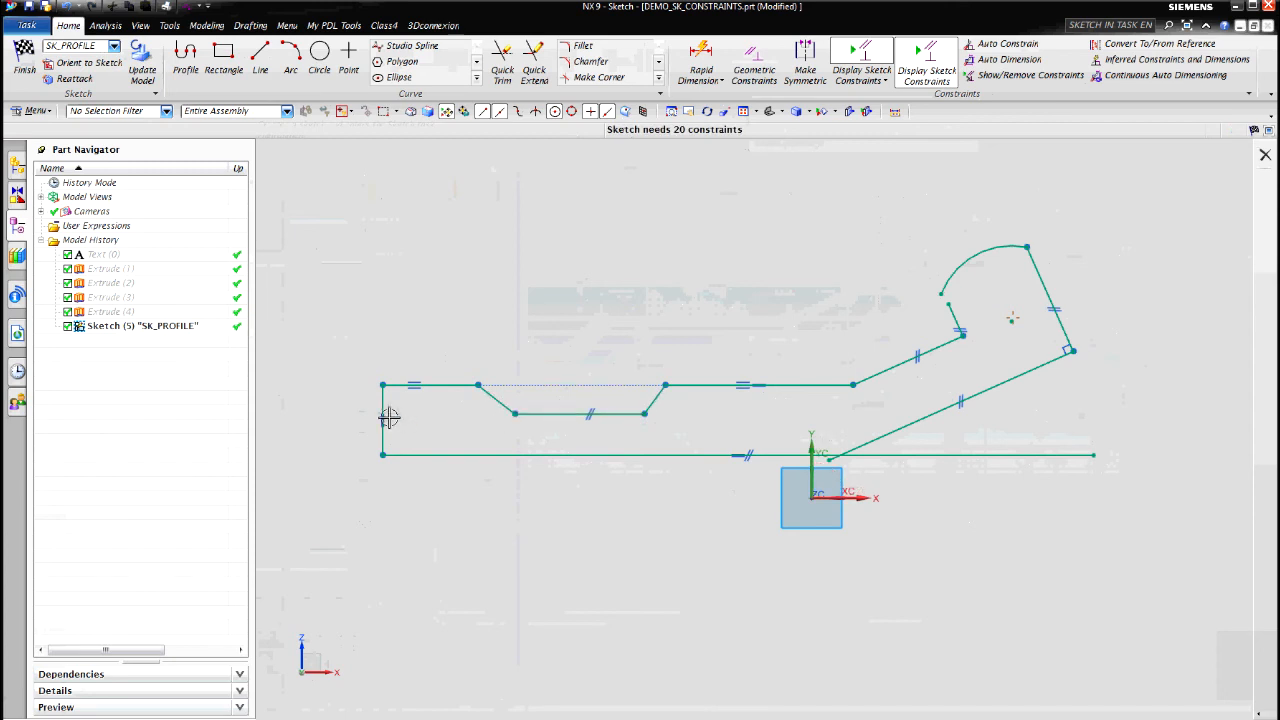
drag(385, 408, 351, 408)
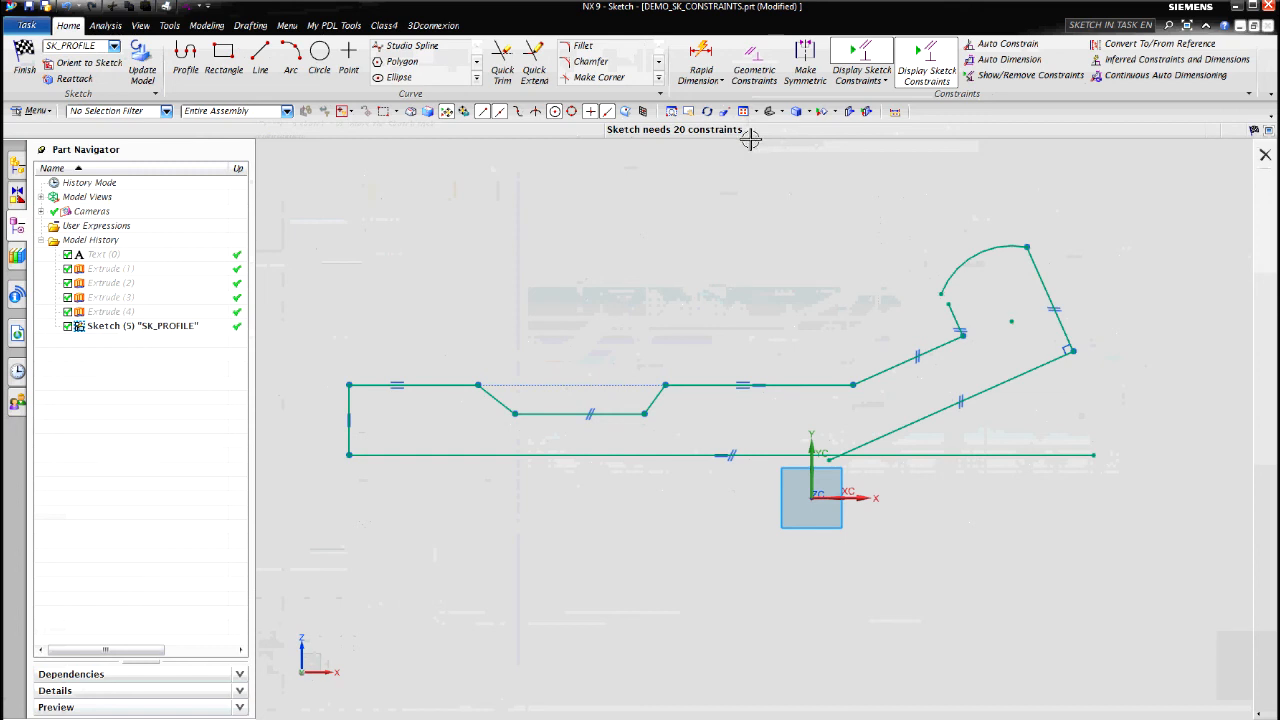
- Make the arc's open endpoint coincident with the free end of the short back-slanted line
click(943, 290)
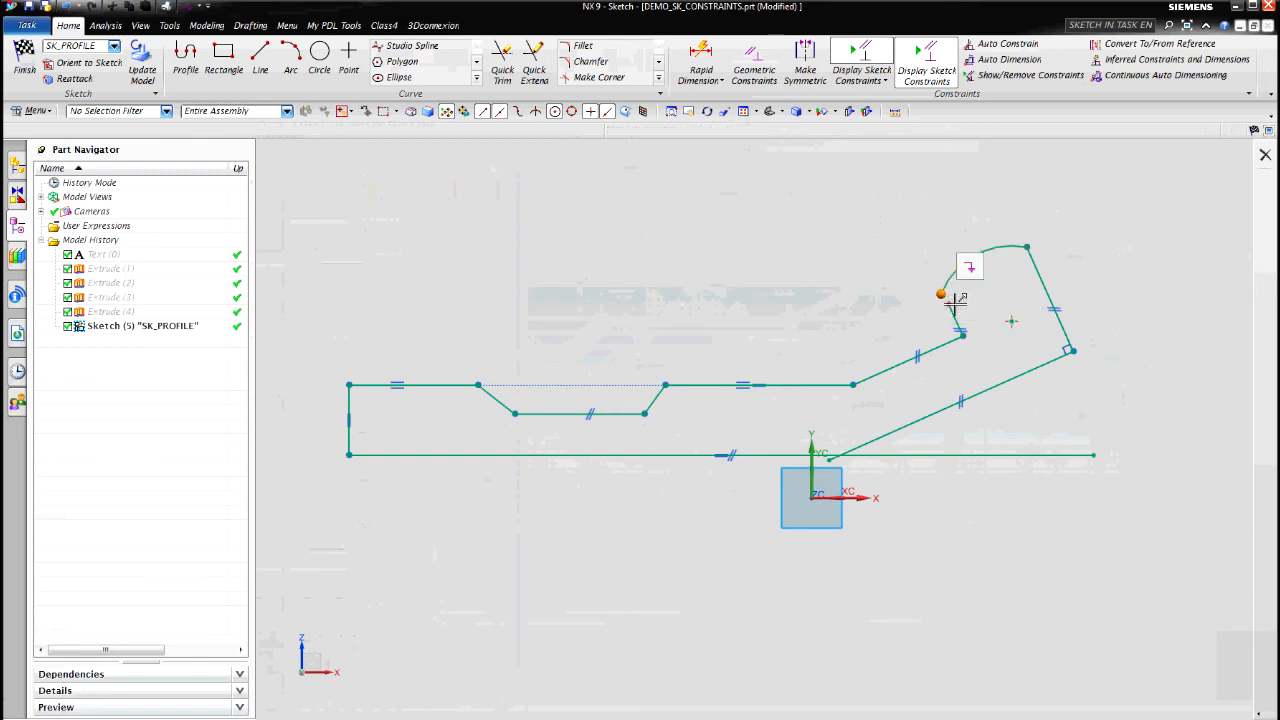
click(950, 305)
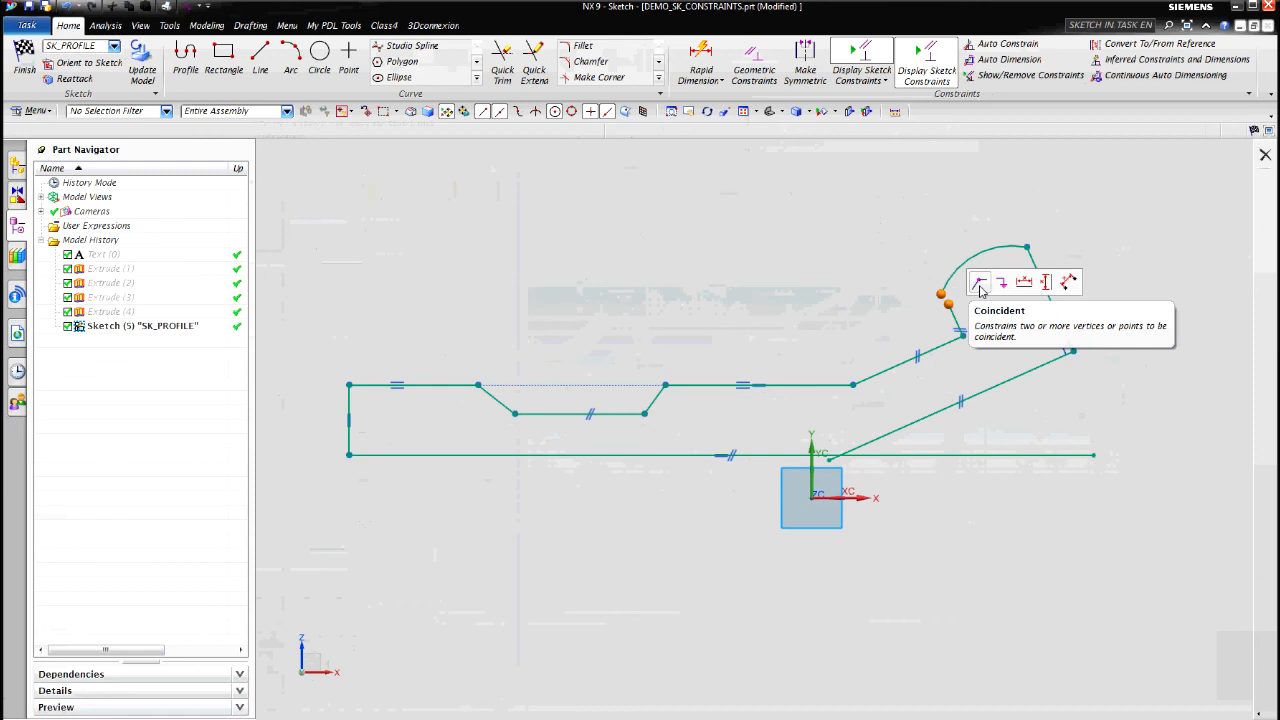
click(980, 285)
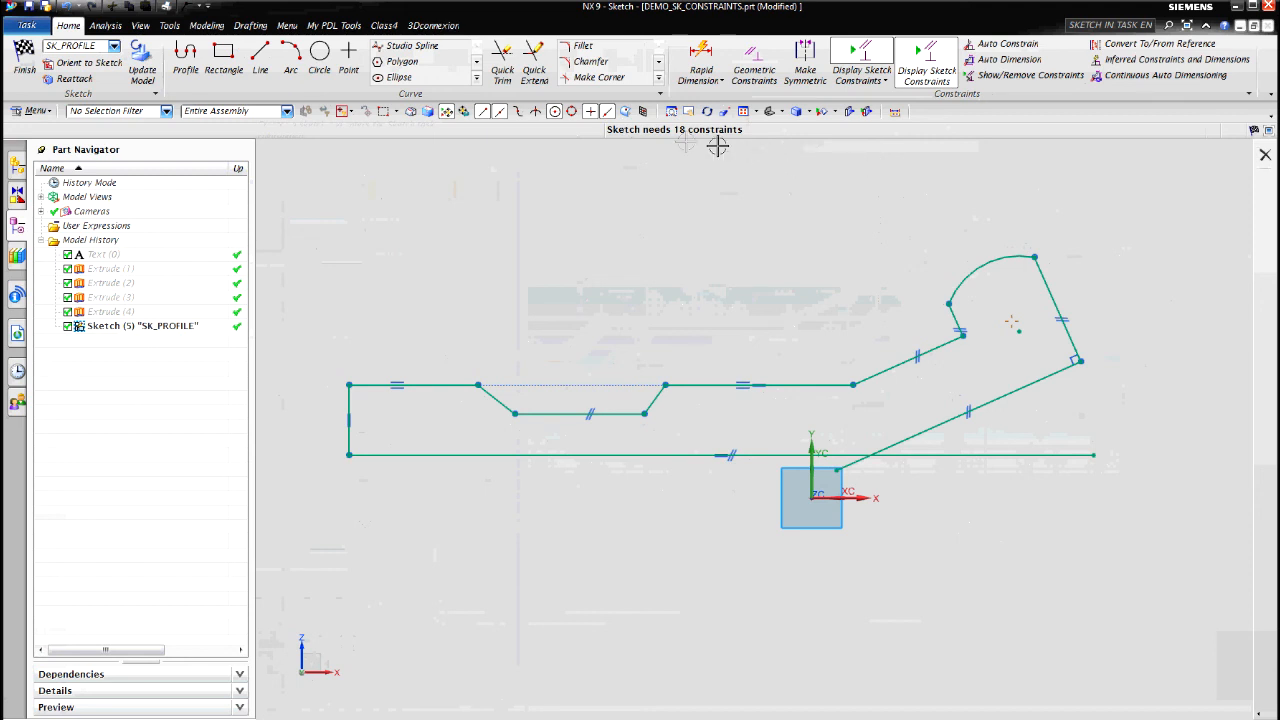
- Fillet the upper bend between the horizontal top line and the arm's upper sloping line with a radius of about 100
click(581, 47)
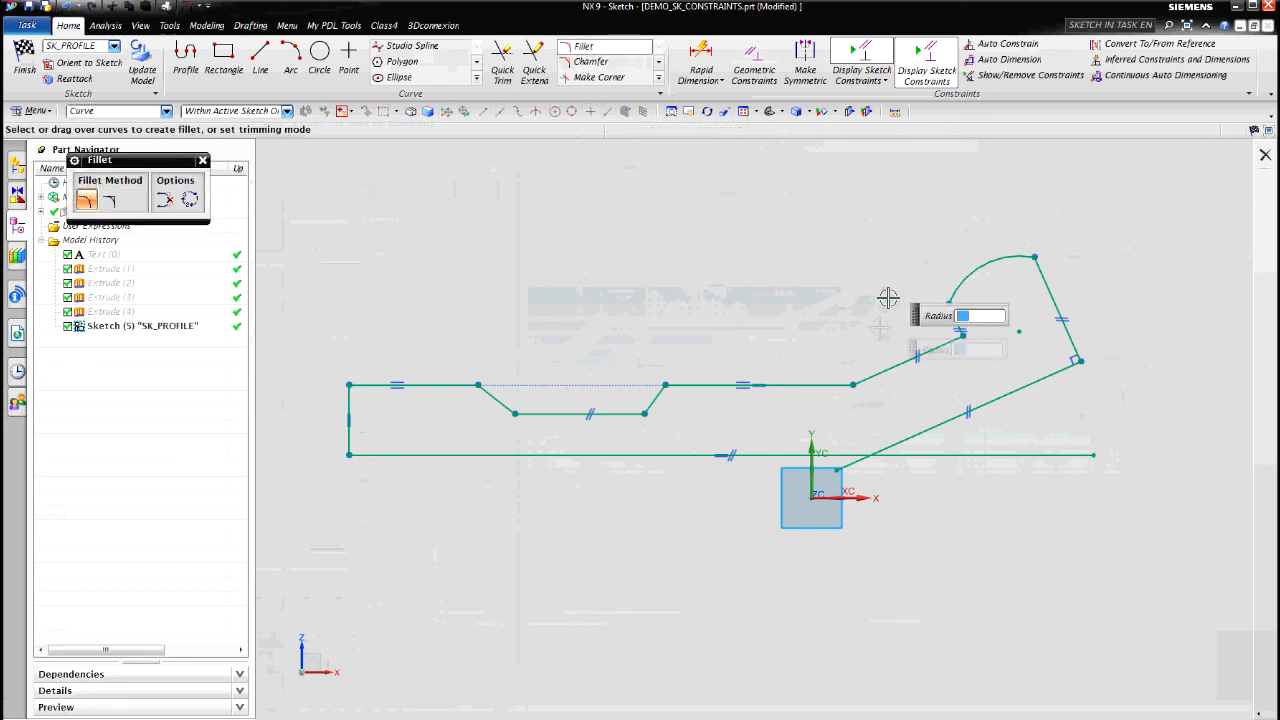
click(853, 383)
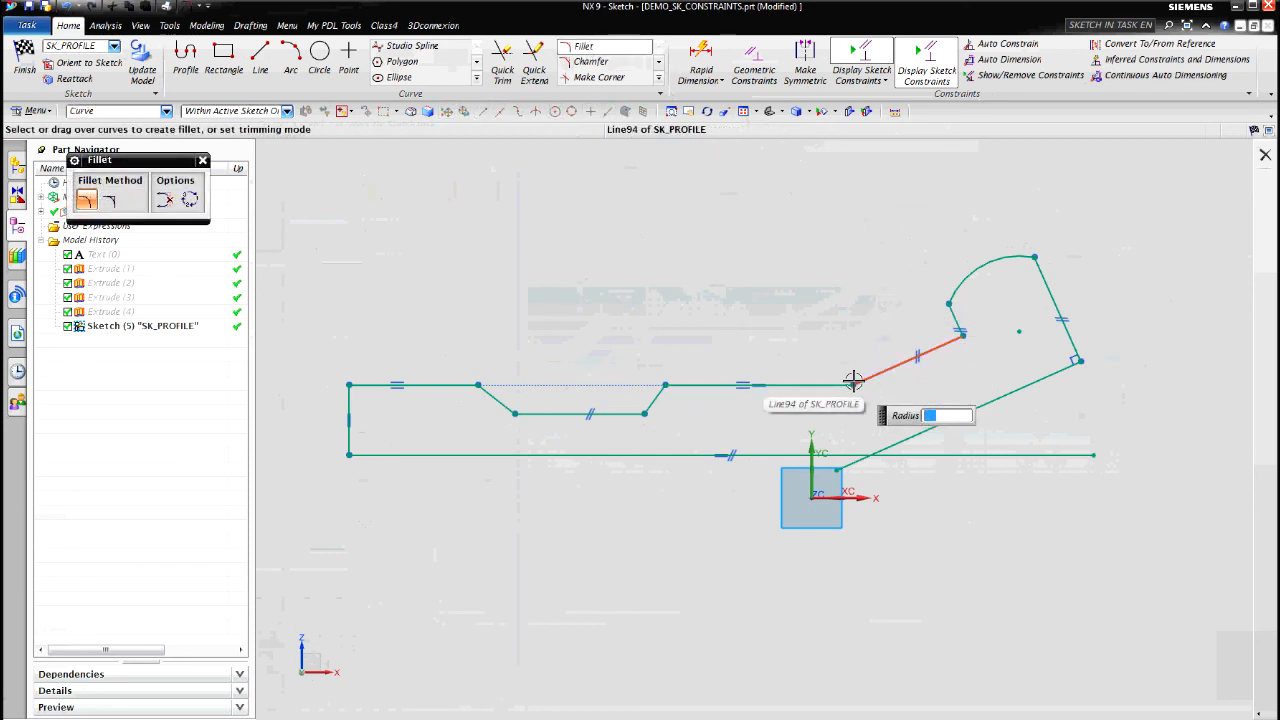
click(849, 381)
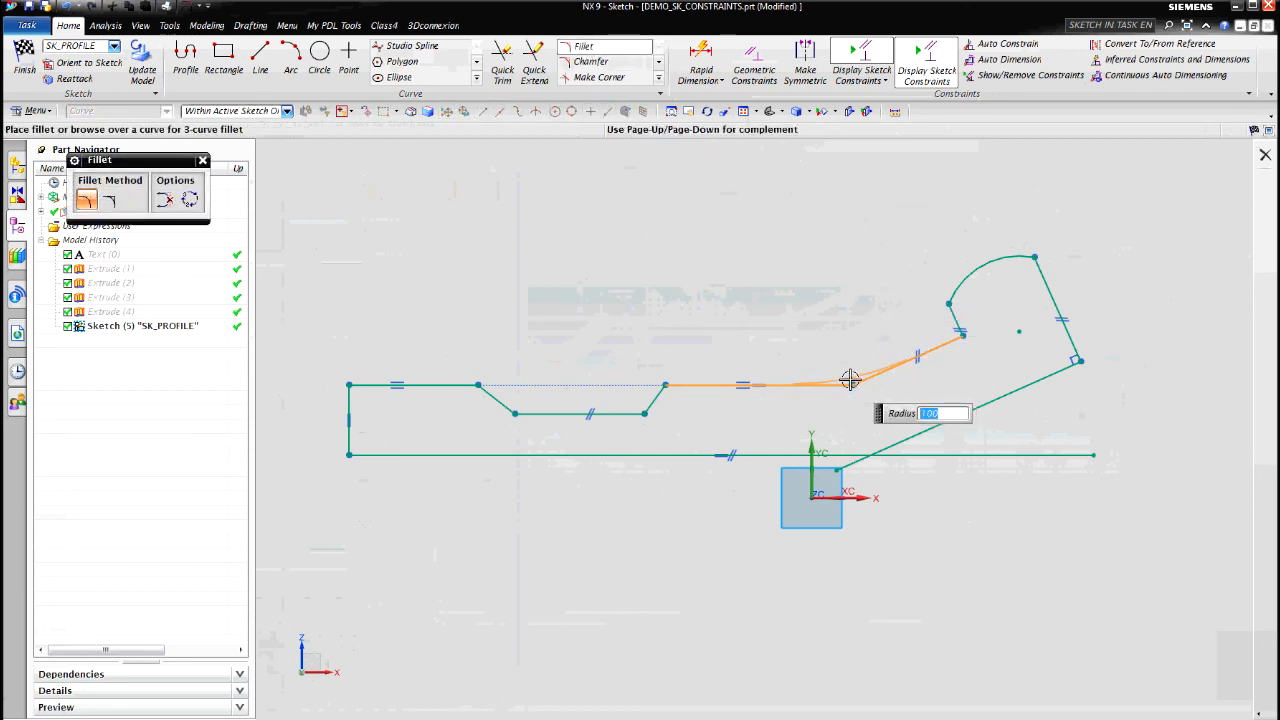
click(849, 381)
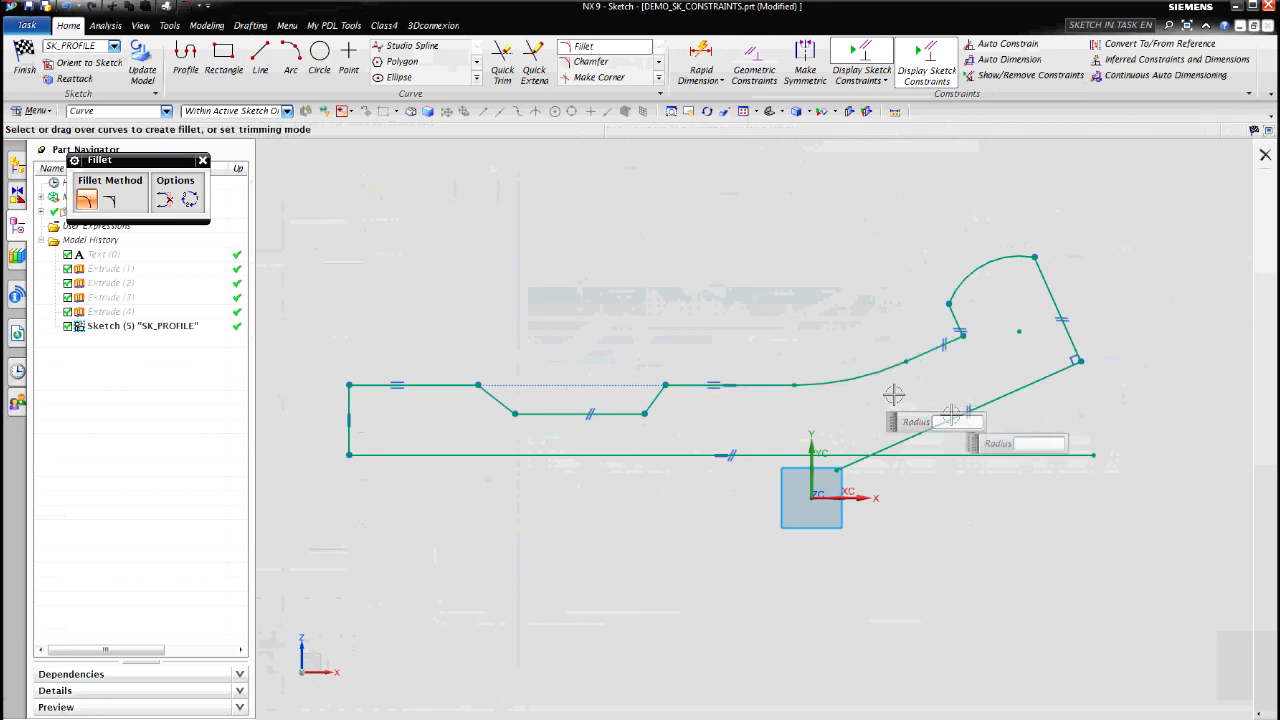
- Fillet the lower bend between the horizontal base line and the arm's lower sloping line with a radius of about 130
click(882, 448)
click(859, 451)
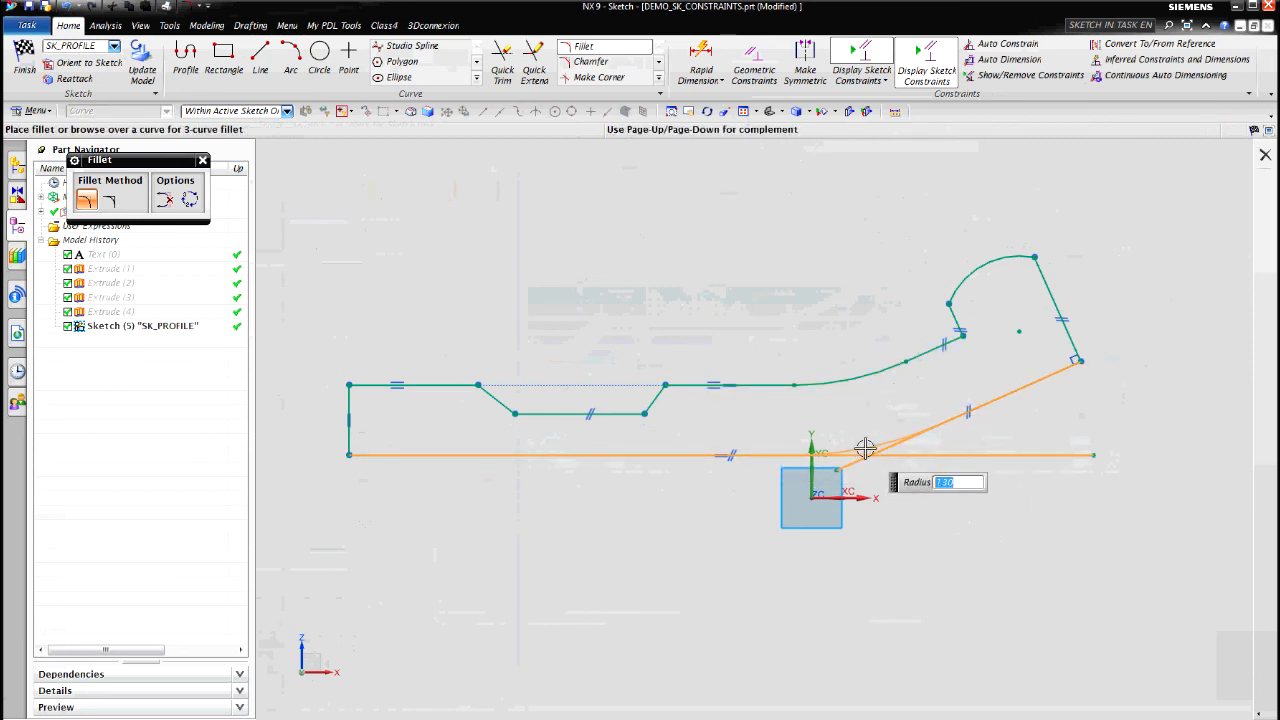
click(865, 449)
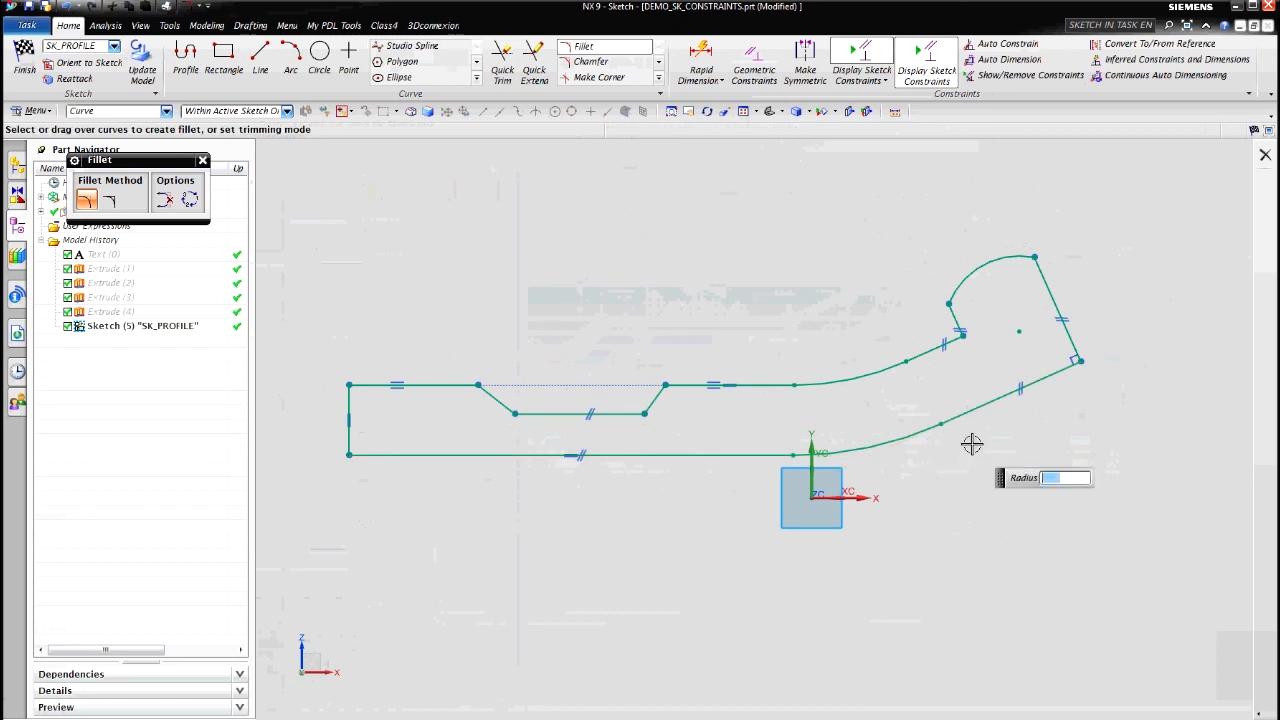
click(202, 161)
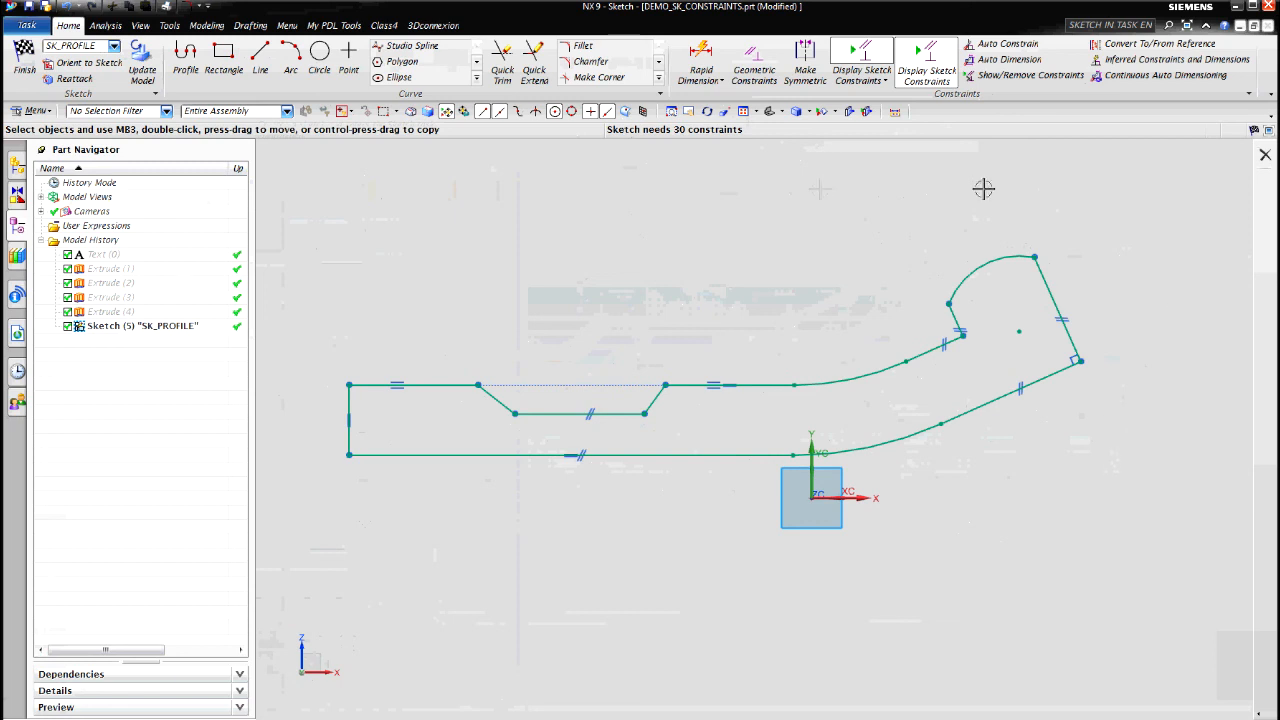
- Finish the SK_PROFILE sketch and save the part
click(22, 52)
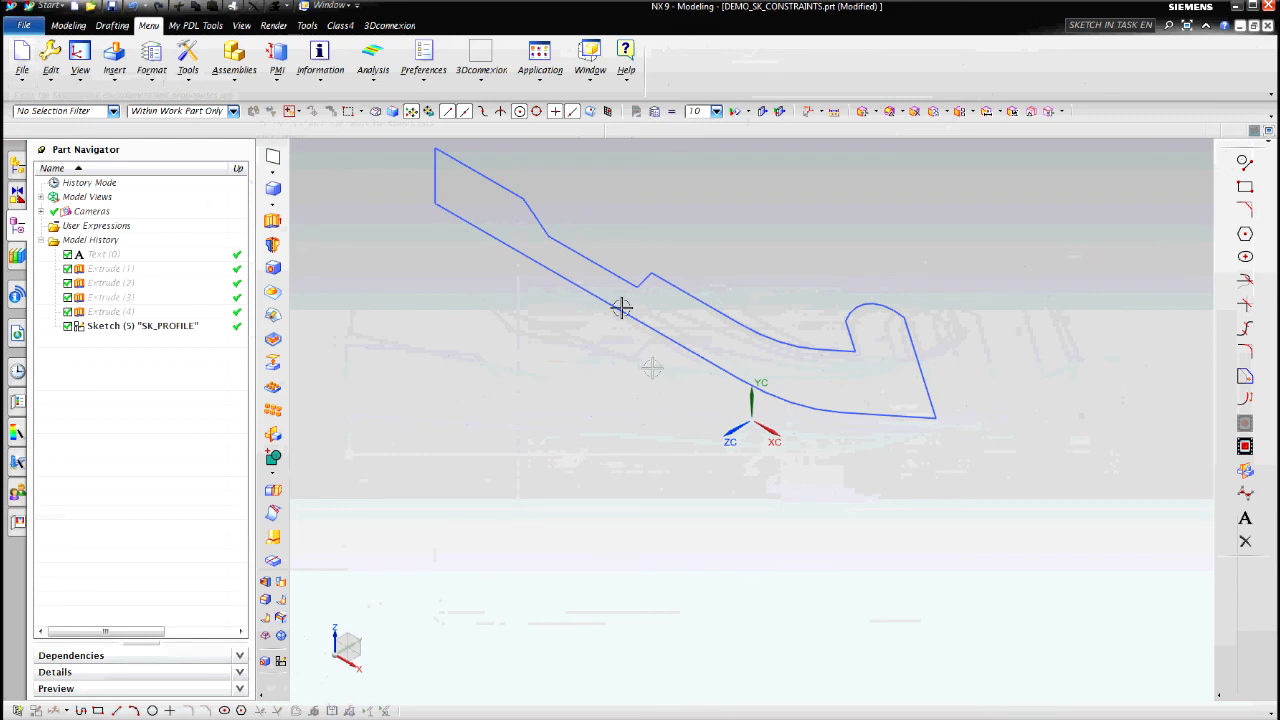
click(22, 82)
click(58, 150)
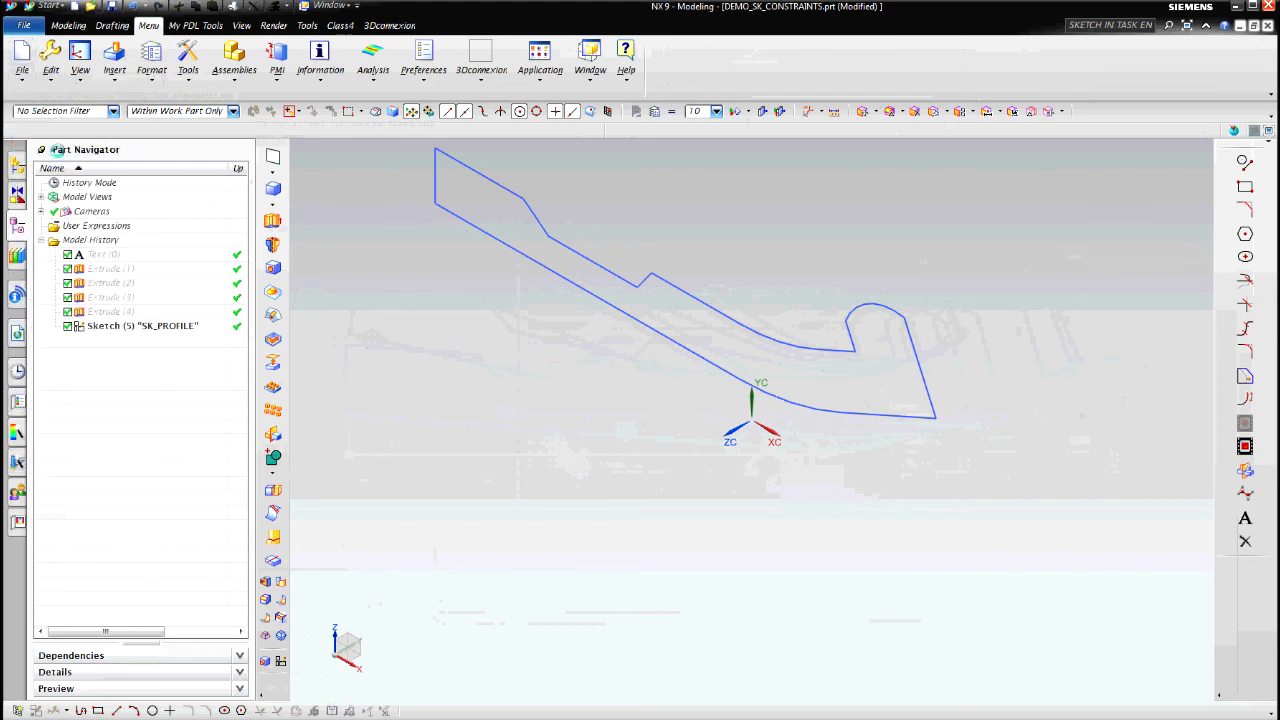